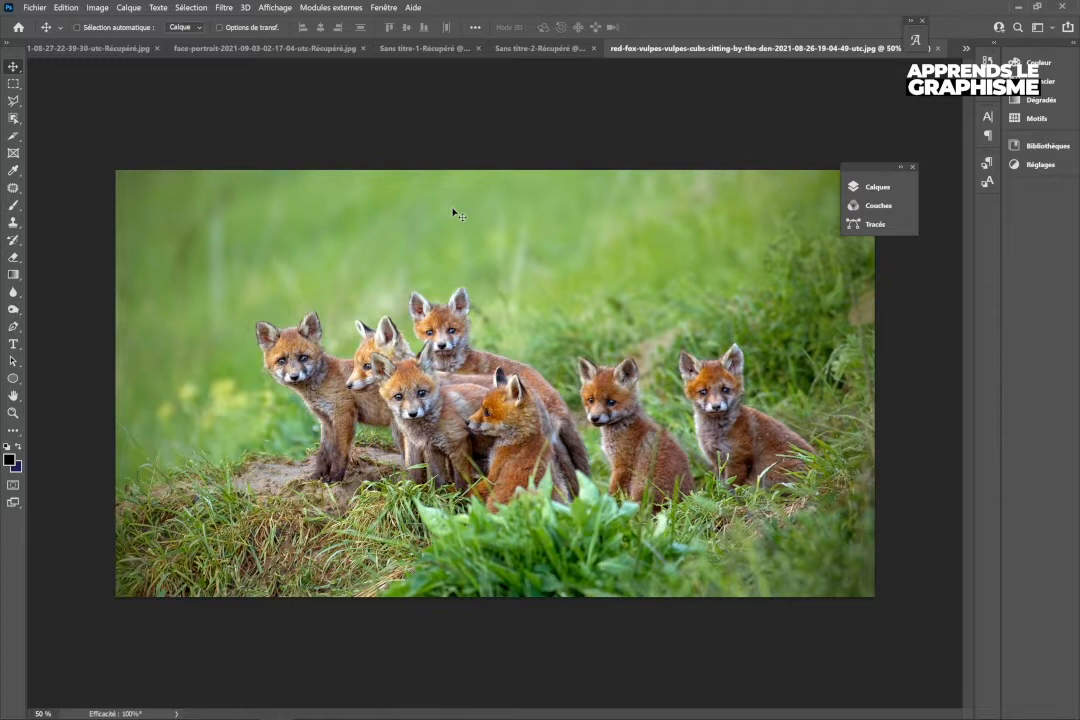
# Try selecting the rightmost fox cub automatically with the Object Selection tool and deselect it.
pyautogui.press('w')
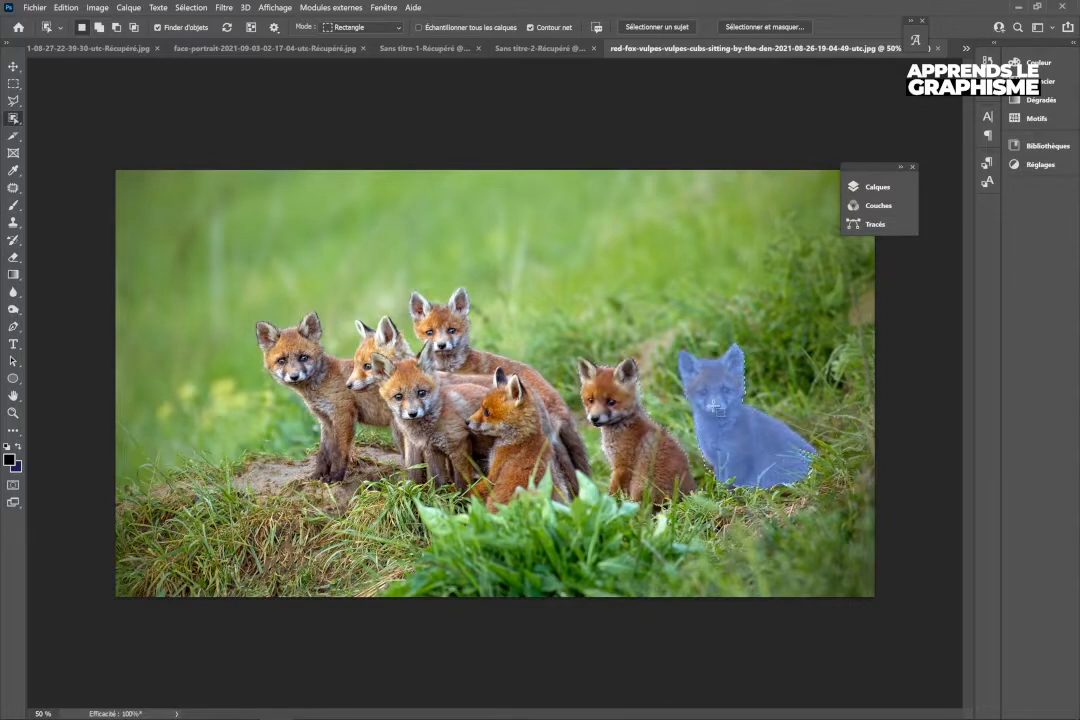
pyautogui.click(716, 410)
pyautogui.hotkey('ctrl', 'd')
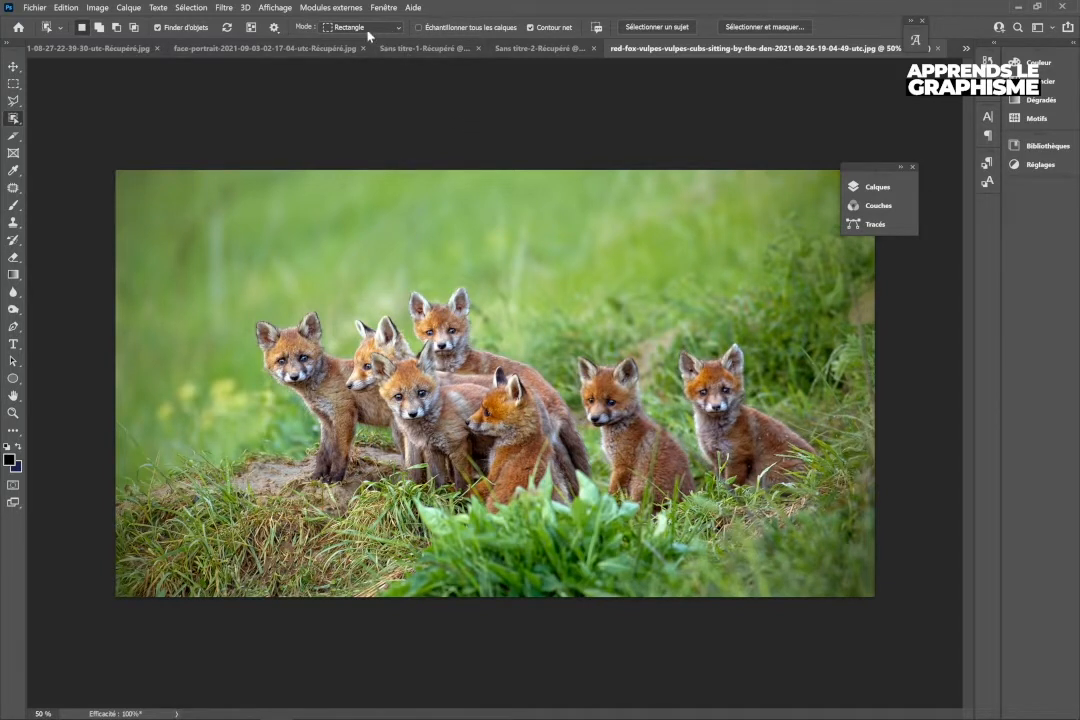
# Try a rectangular object selection around the second cub from the right, set the mode to Lasso, lasso the rightmost cub and deselect.
pyautogui.moveTo(551, 327); pyautogui.dragTo(714, 537)
pyautogui.click(332, 27)
pyautogui.click(370, 50)
pyautogui.moveTo(717, 324)
pyautogui.mouseDown()
pyautogui.moveTo(658, 382)
pyautogui.moveTo(790, 530)
pyautogui.moveTo(850, 470)
pyautogui.moveTo(708, 328)
pyautogui.mouseUp()
pyautogui.hotkey('ctrl', 'd')
# Mask all detected objects of Calque 0 and move the Layers panel clear of the fox cubs.
pyautogui.click(860, 186)
pyautogui.click(815, 261)
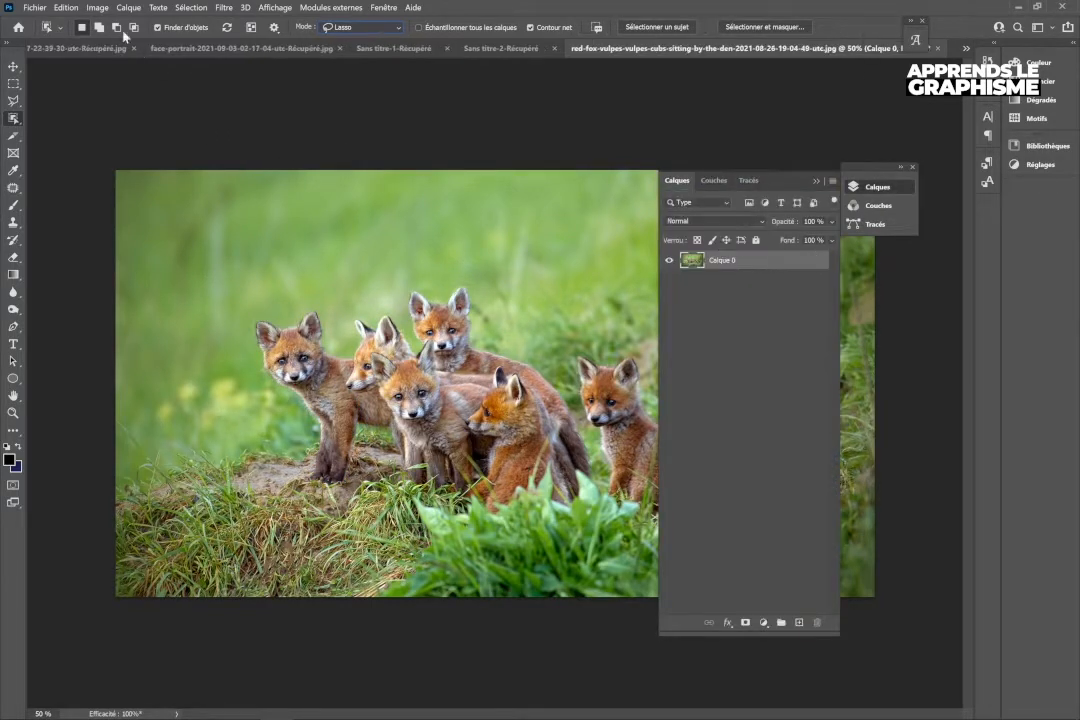
pyautogui.click(97, 7)
pyautogui.moveTo(128, 7)
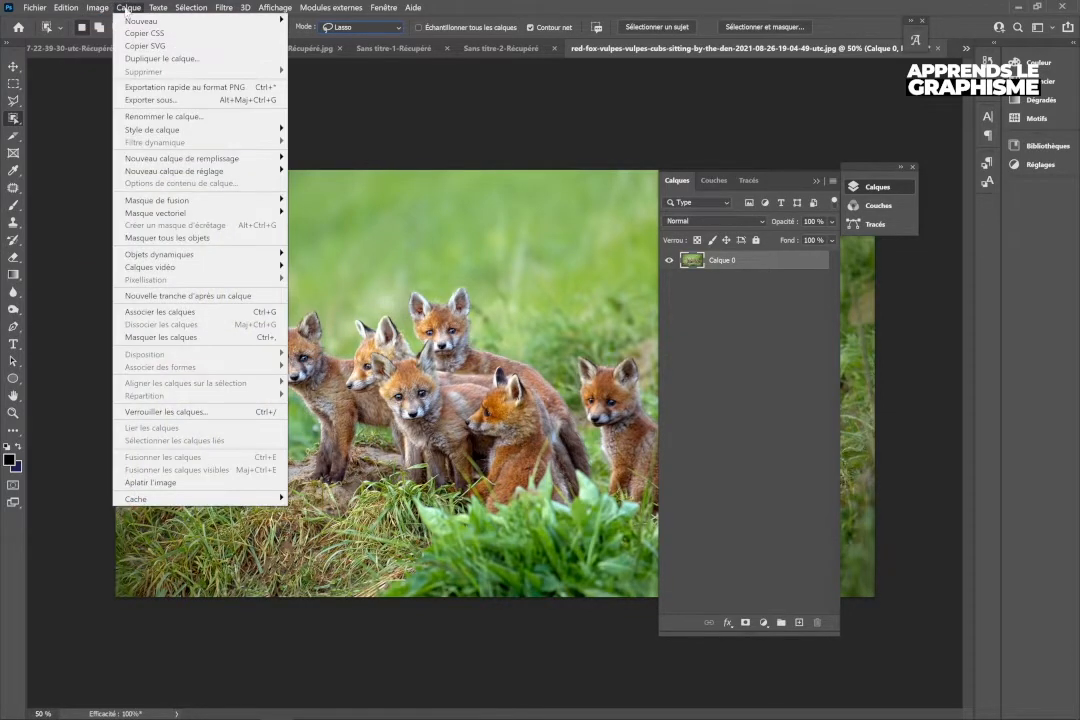
pyautogui.click(165, 238)
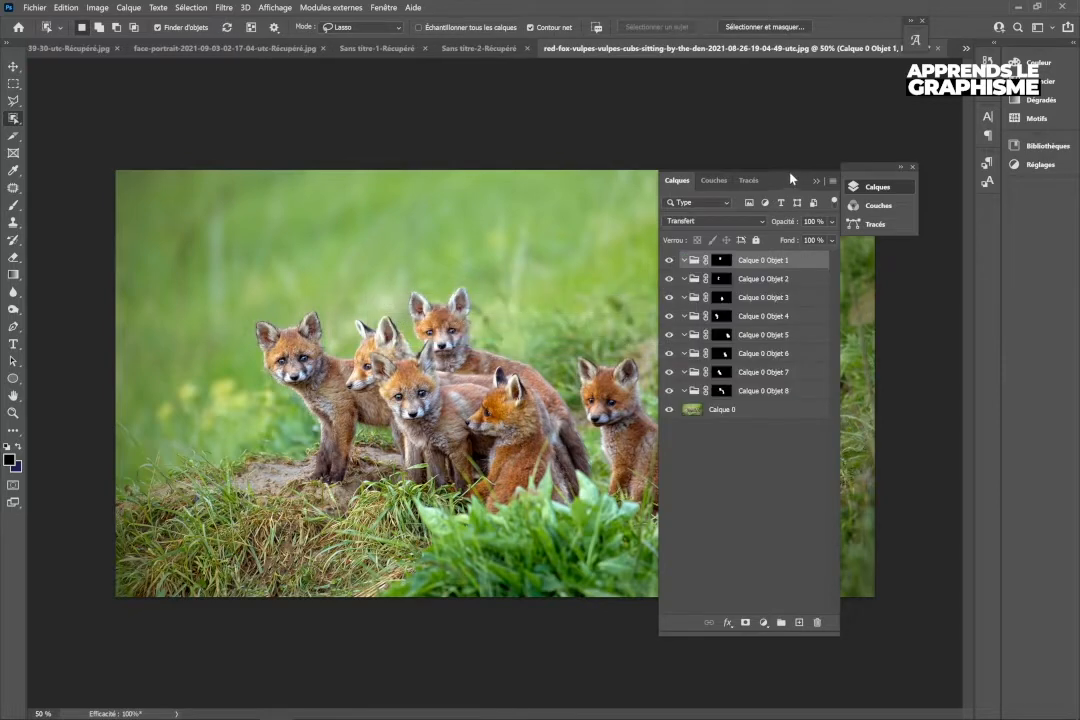
pyautogui.moveTo(797, 179); pyautogui.dragTo(889, 138)
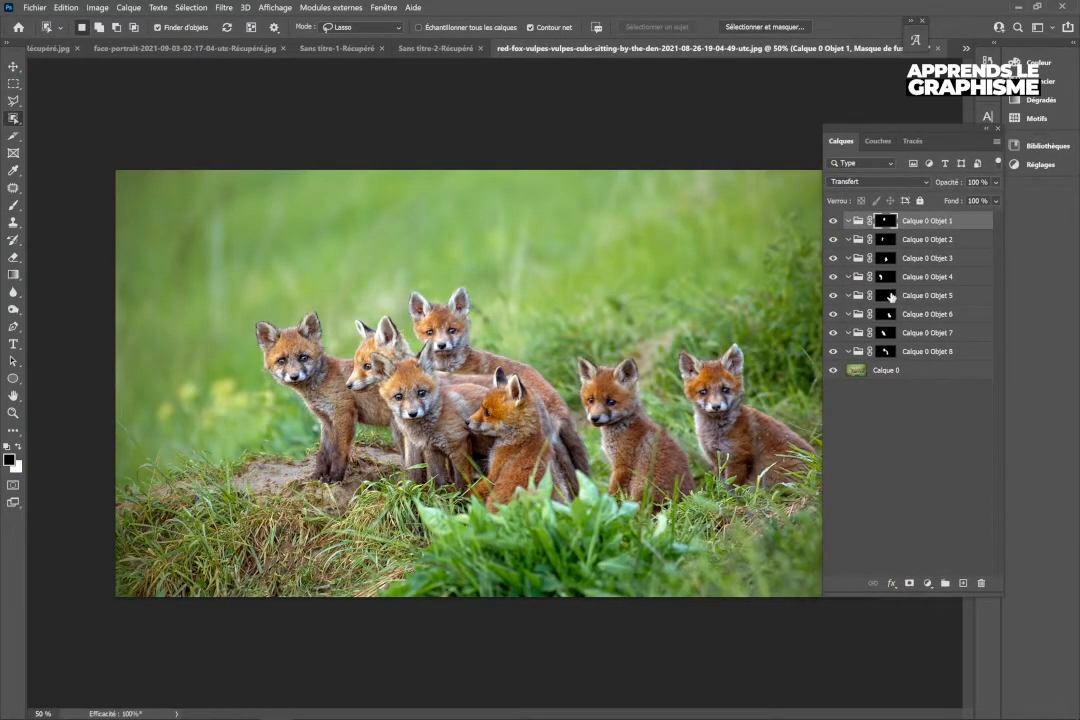
# Try moving the Calque 0 Objet 5 mask onto Calque 0 and undo the change.
pyautogui.moveTo(891, 297); pyautogui.dragTo(885, 370)
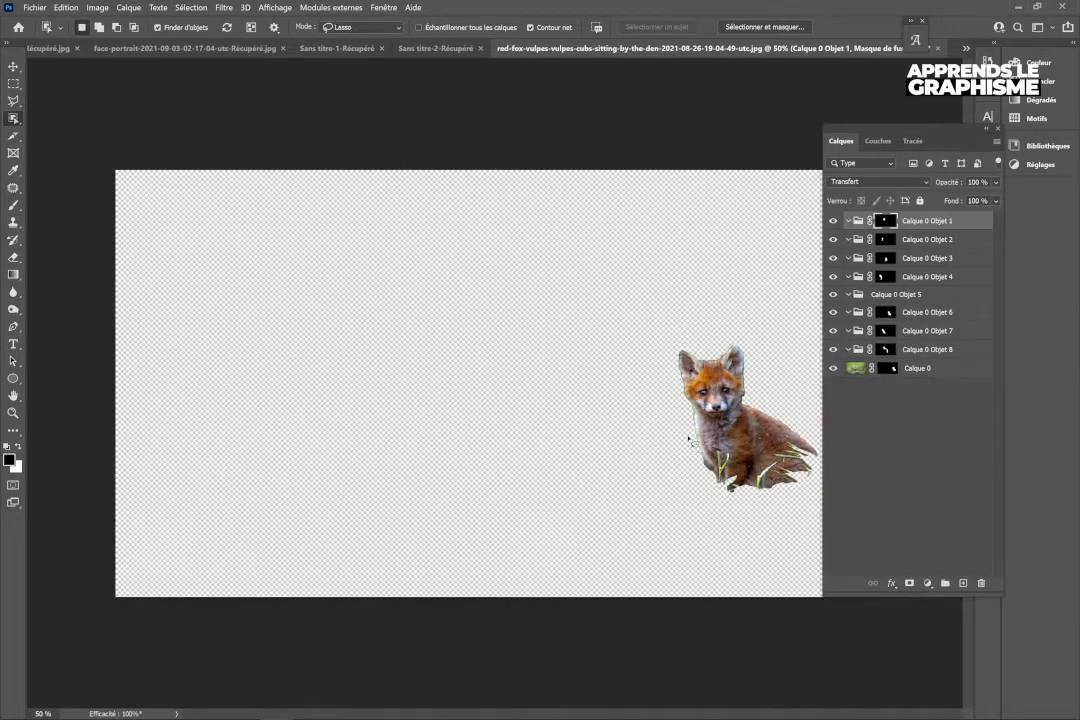
pyautogui.hotkey('ctrl', 'z')
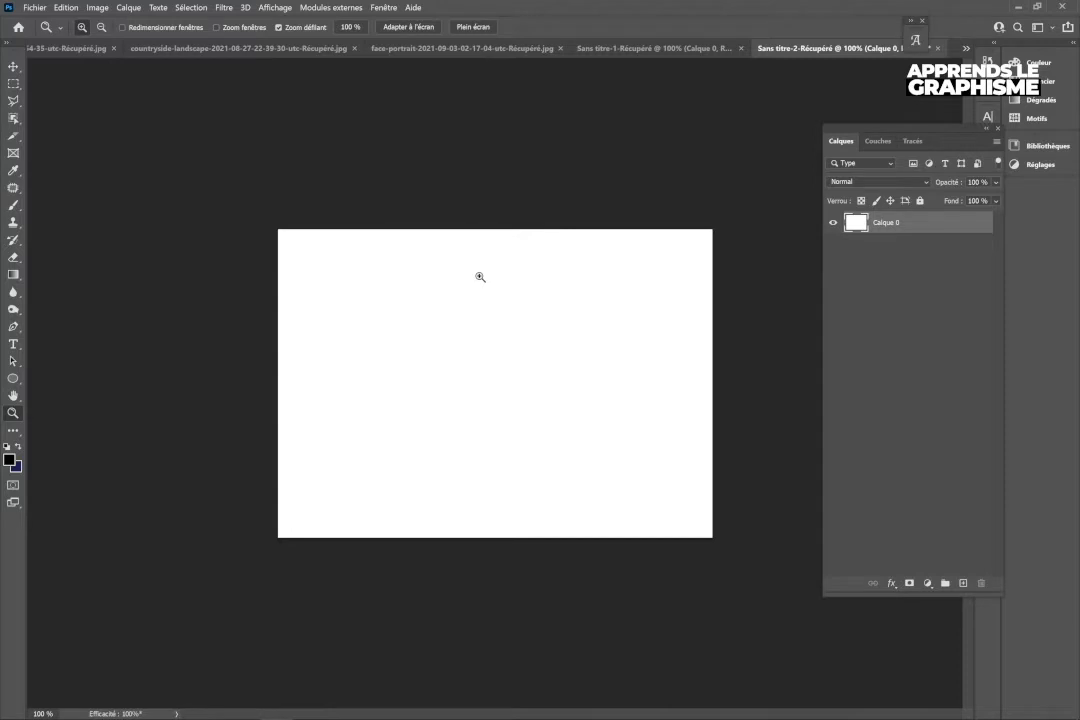
# Try pasting the copied vector illustration into Sans titre-2 as a smart object and scaling it down.
pyautogui.hotkey('ctrl', 'v')
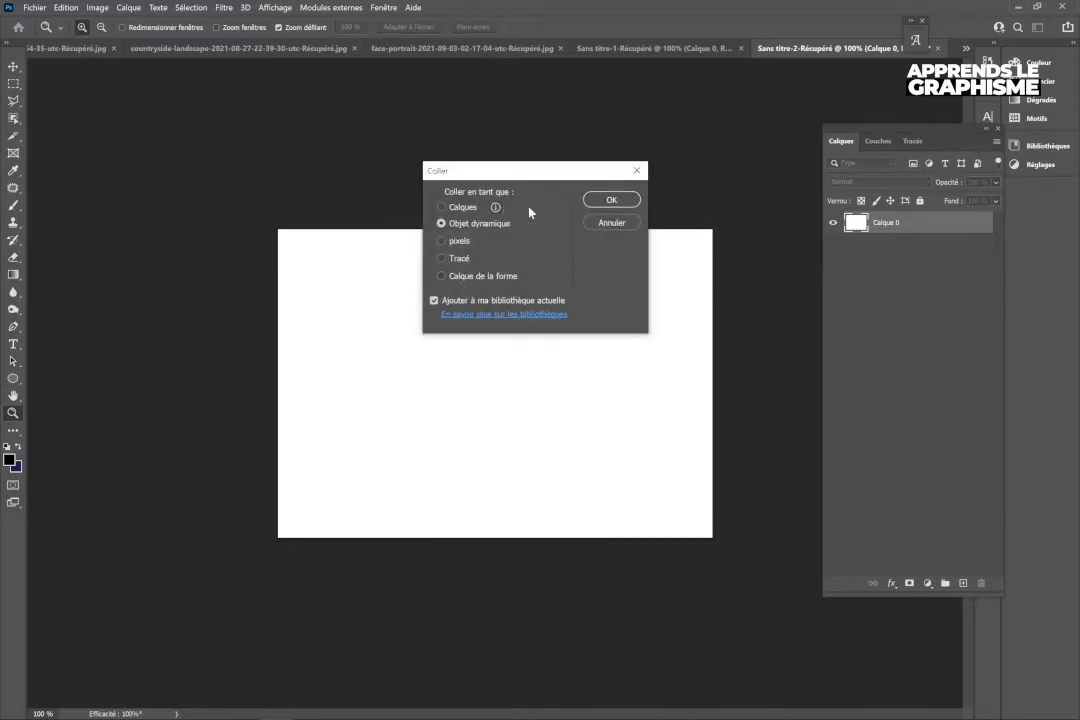
pyautogui.click(611, 199)
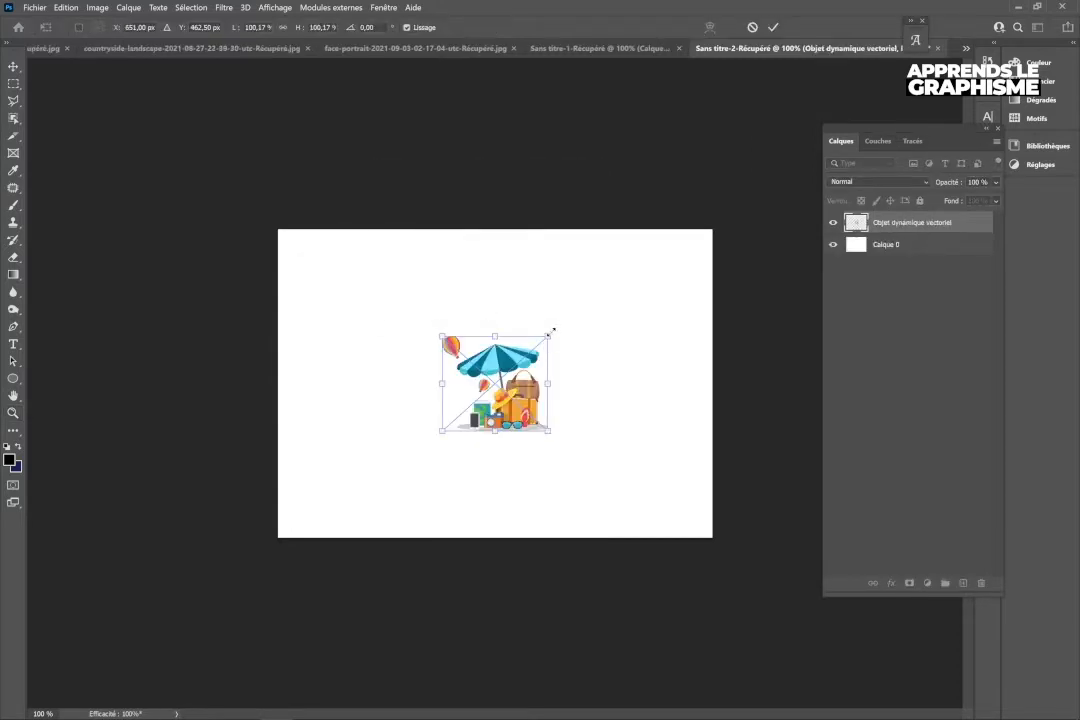
pyautogui.moveTo(551, 332); pyautogui.dragTo(501, 384)
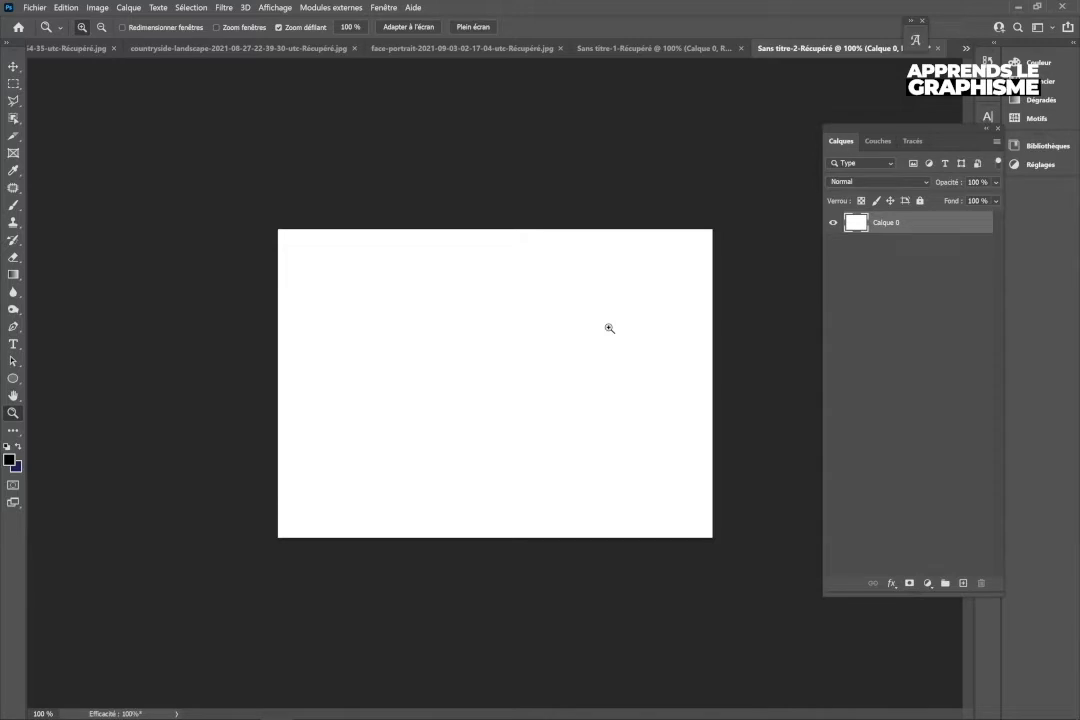
# Paste the copied vector illustration as layers (Calques), accepting the rasterization of some of its content.
pyautogui.hotkey('ctrl', 'v')
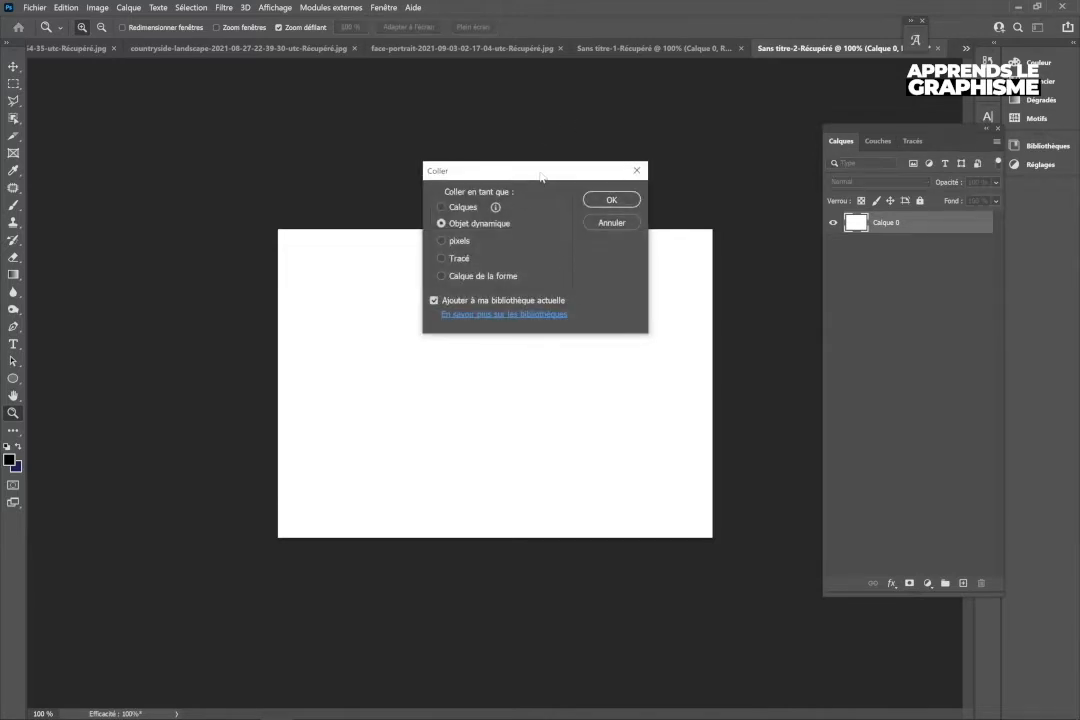
pyautogui.moveTo(541, 177); pyautogui.dragTo(595, 262)
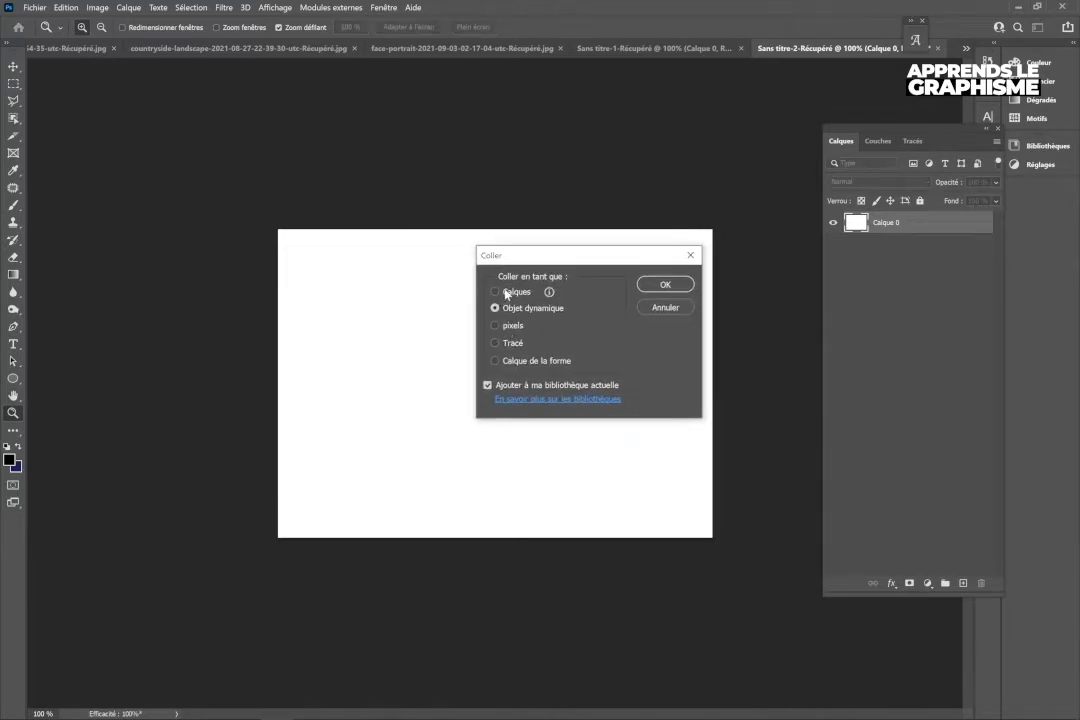
pyautogui.click(494, 291)
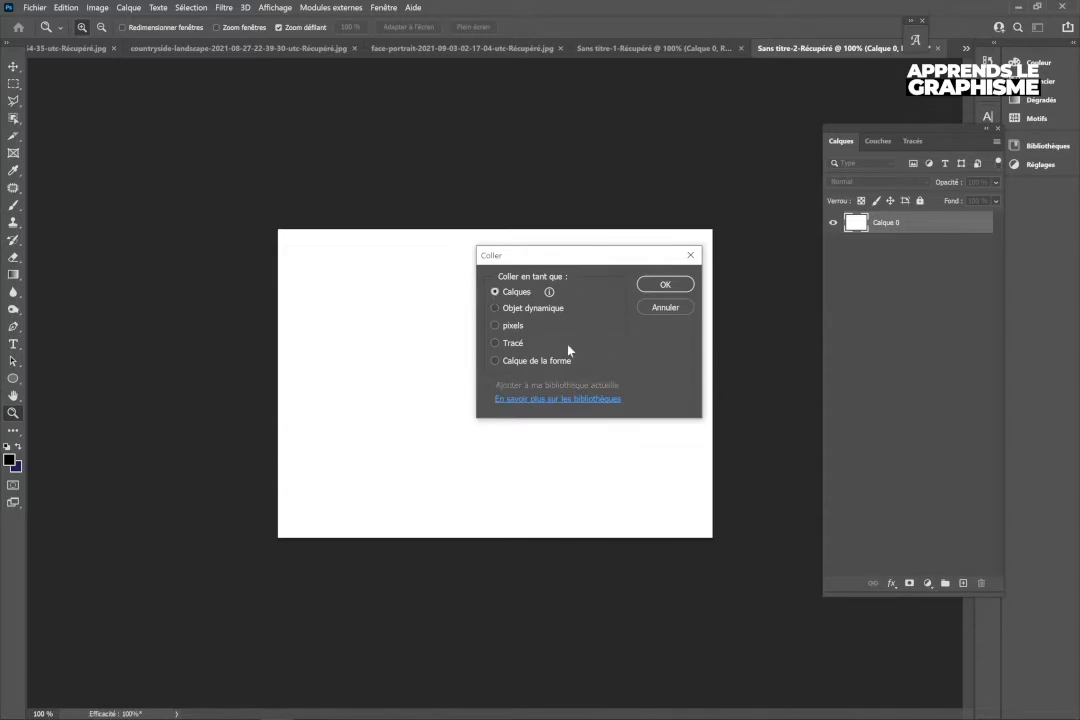
pyautogui.click(679, 285)
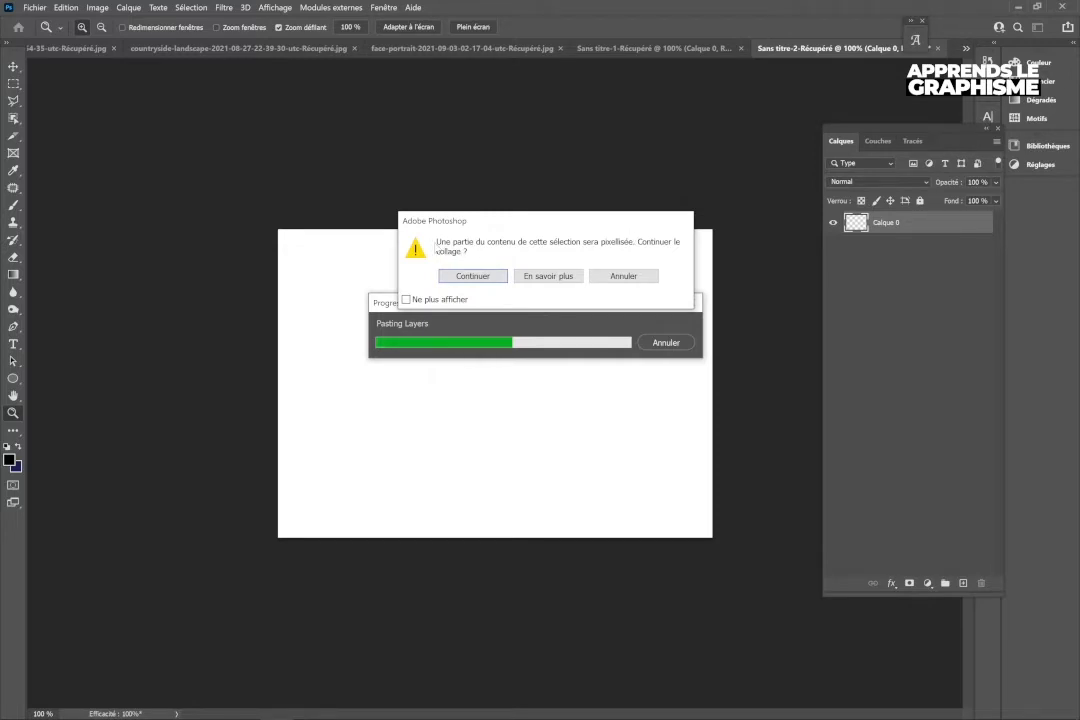
pyautogui.press('Return')
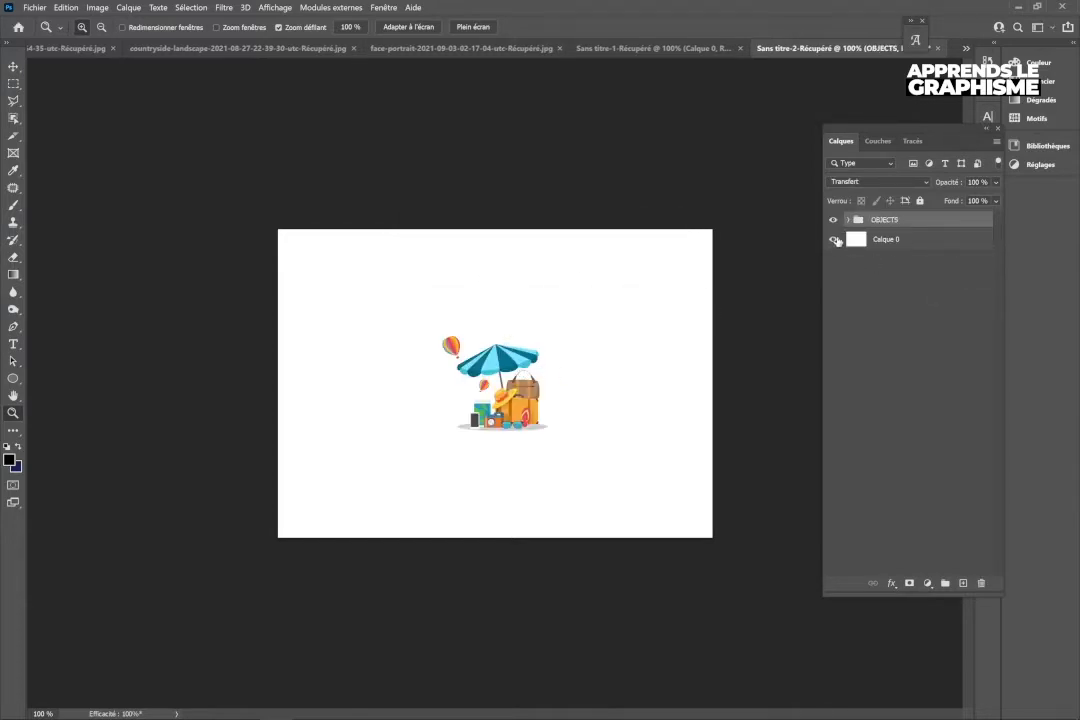
# Expand the OBJECTS group and toggle its subgroups' visibility off and on to identify which item each one holds.
pyautogui.click(848, 220)
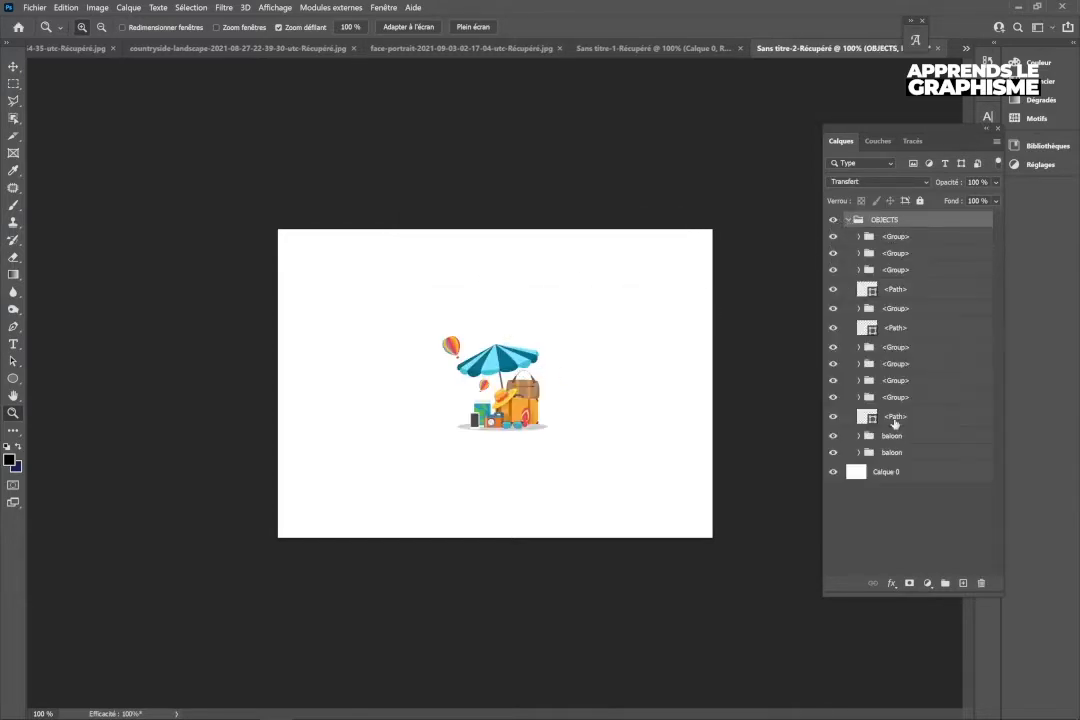
pyautogui.moveTo(502, 391); pyautogui.dragTo(548, 409)
pyautogui.click(836, 238)
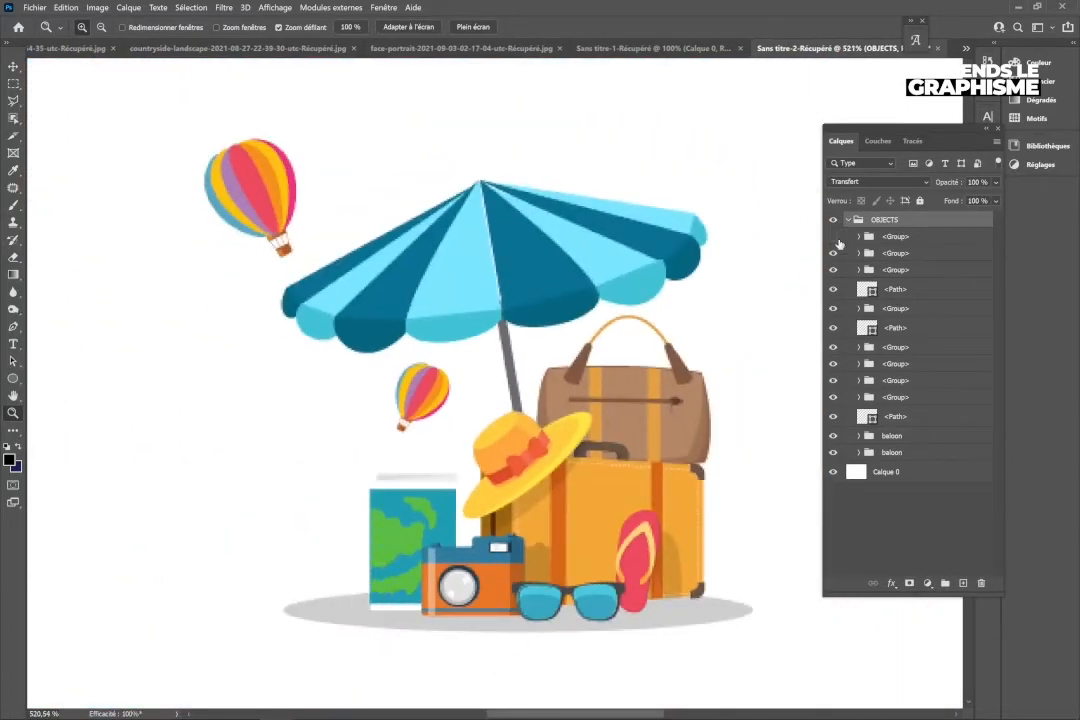
pyautogui.click(836, 238)
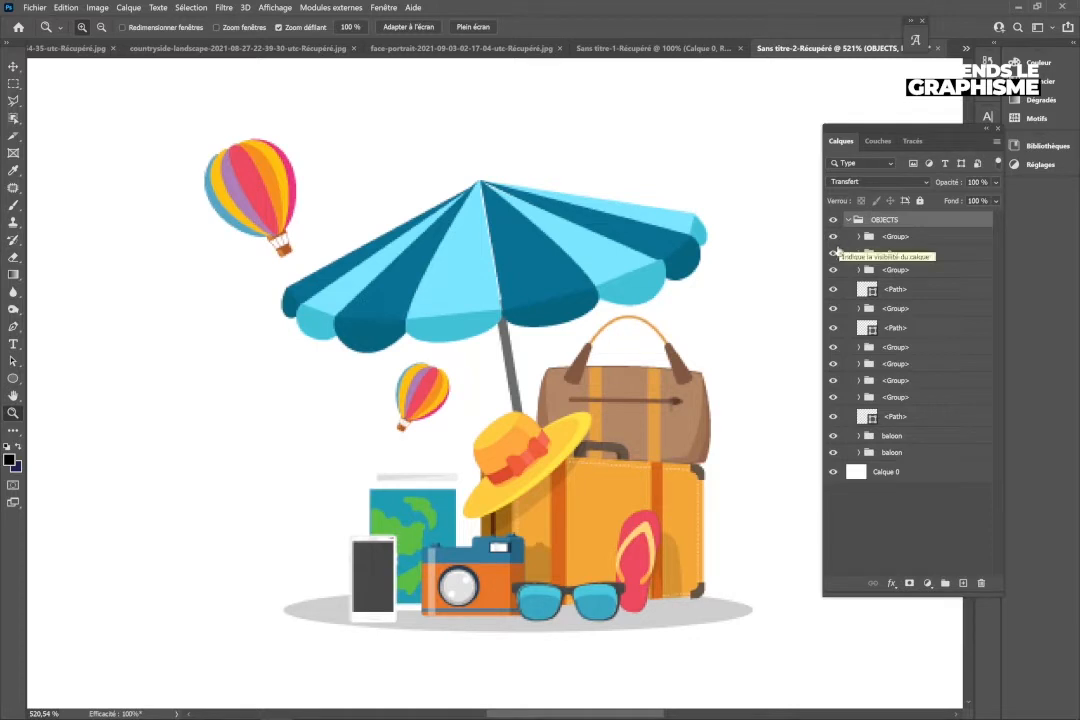
pyautogui.click(834, 254)
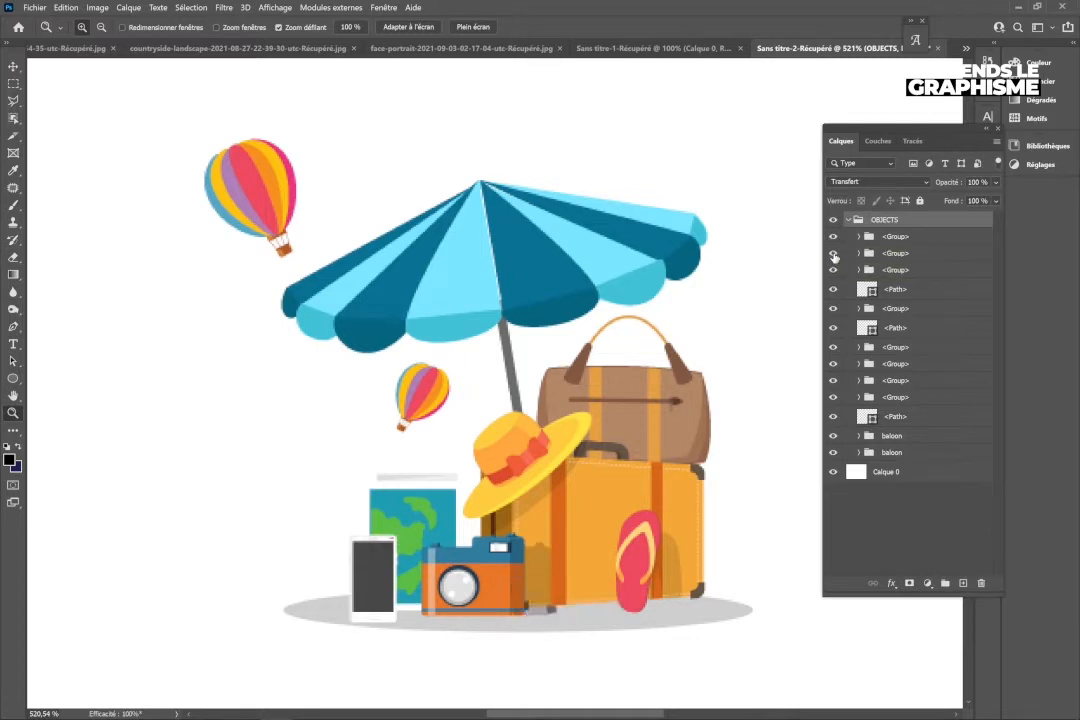
pyautogui.click(834, 255)
pyautogui.click(833, 271)
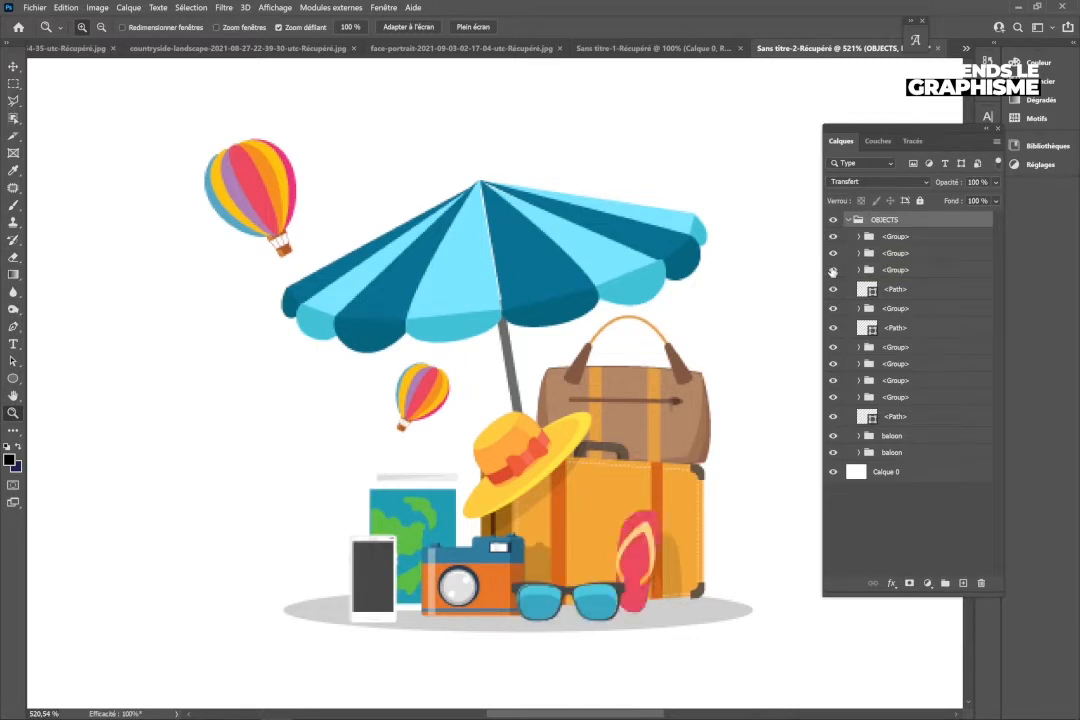
pyautogui.click(830, 309)
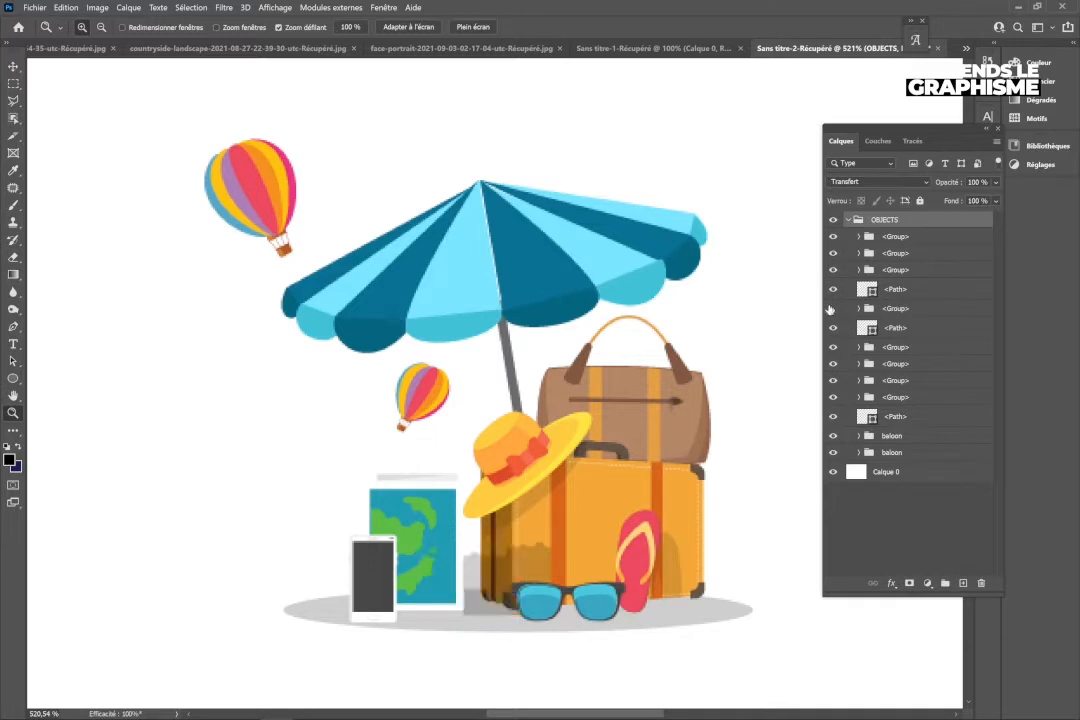
pyautogui.click(831, 309)
# Select the camera group and move the camera into the empty area left of the small balloon.
pyautogui.click(888, 309)
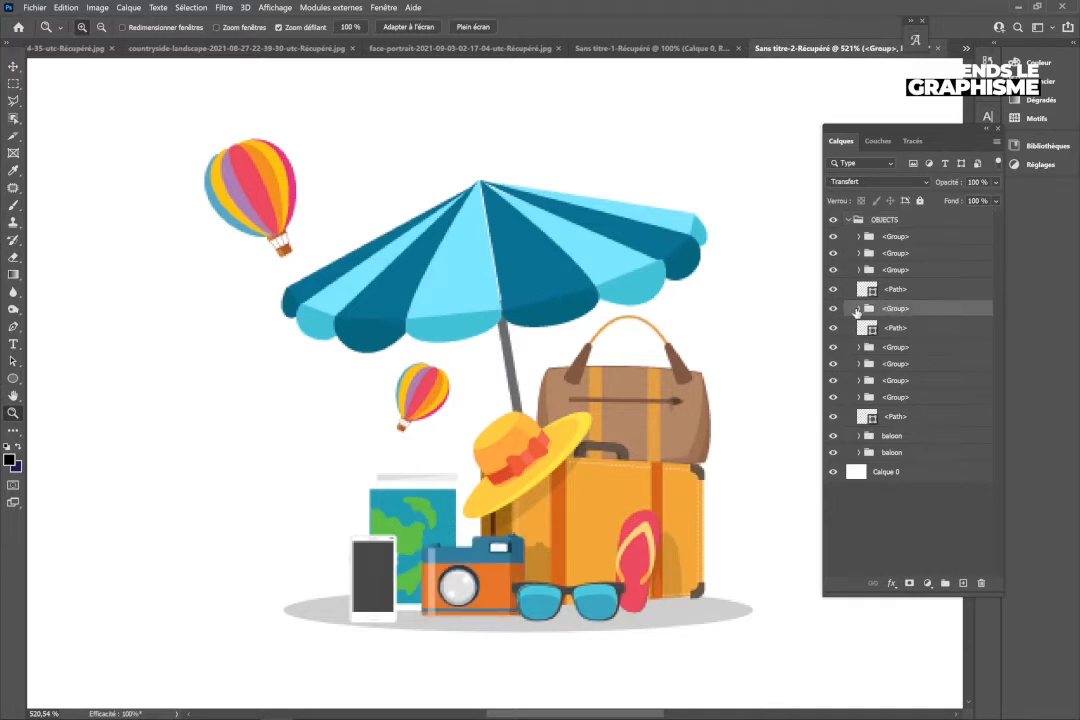
pyautogui.click(13, 66)
pyautogui.moveTo(529, 560); pyautogui.dragTo(306, 427)
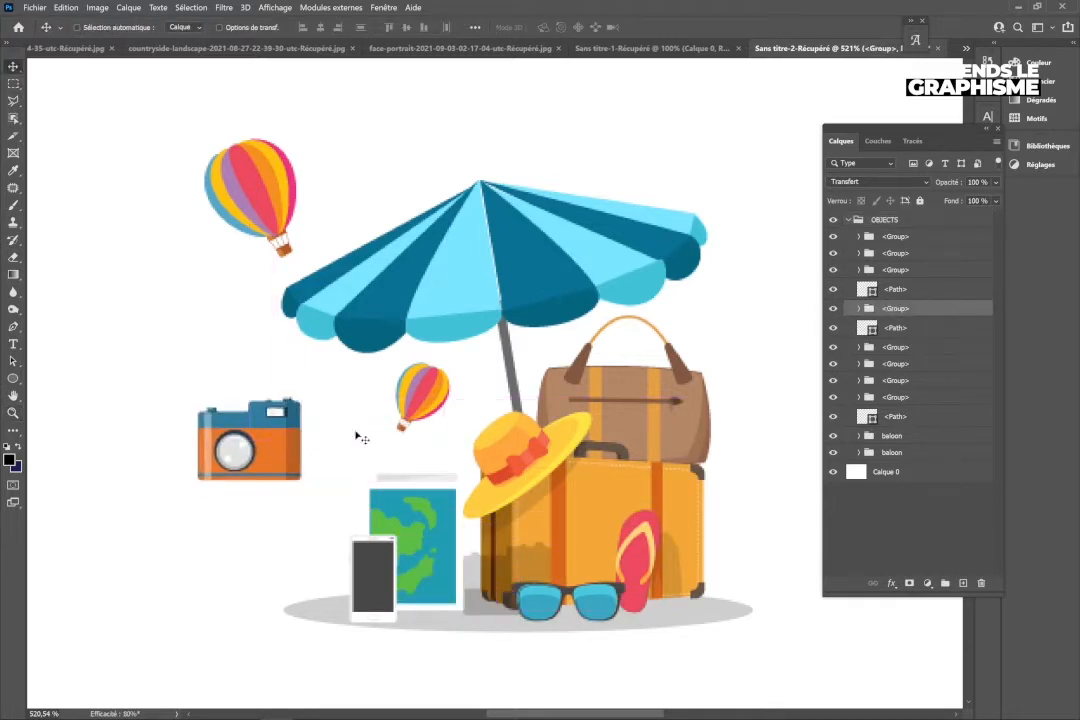
pyautogui.moveTo(250, 476); pyautogui.dragTo(453, 597)
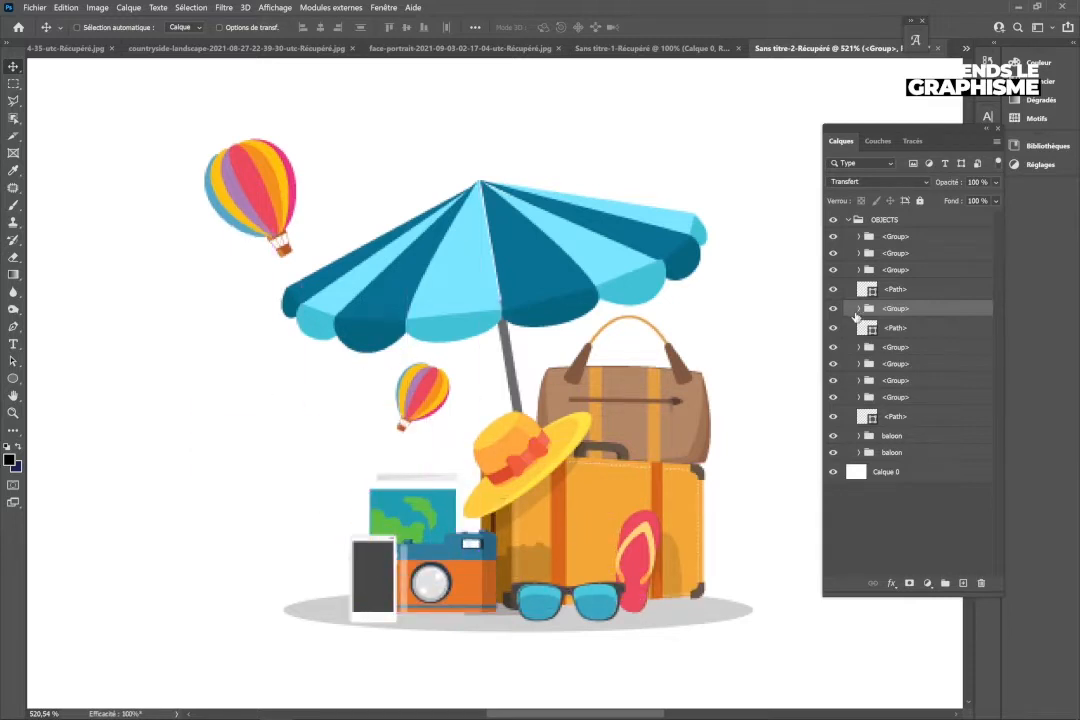
pyautogui.moveTo(447, 588); pyautogui.dragTo(202, 425)
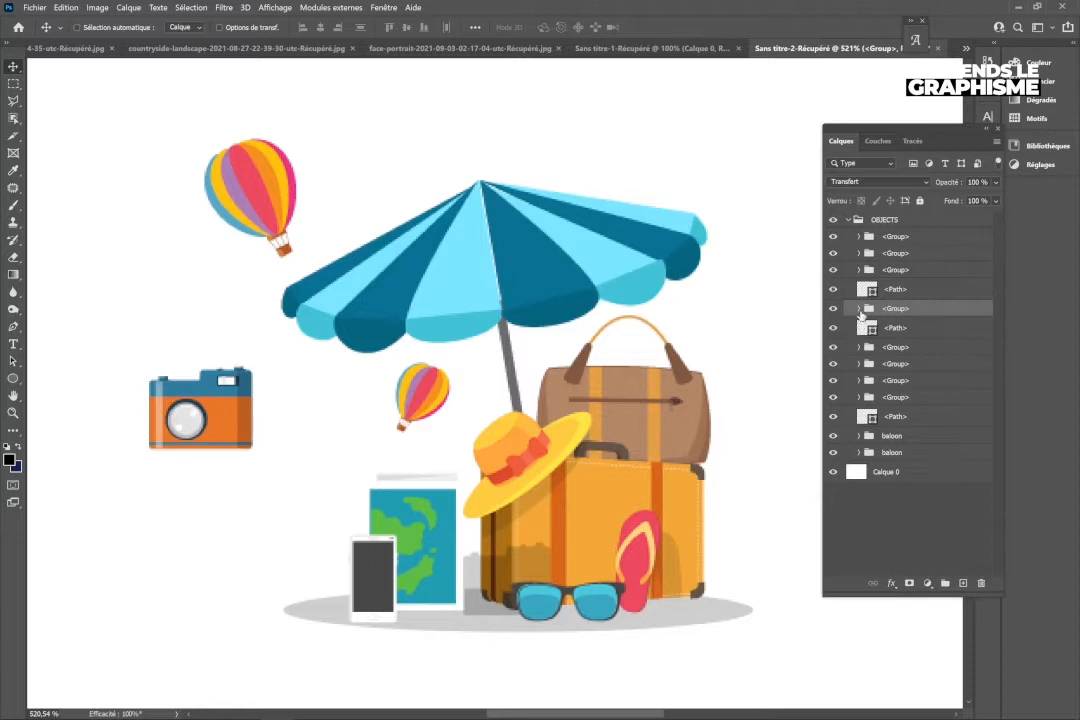
# Expand the camera group to examine its layers and select a nested path in the luggage artwork.
pyautogui.click(859, 310)
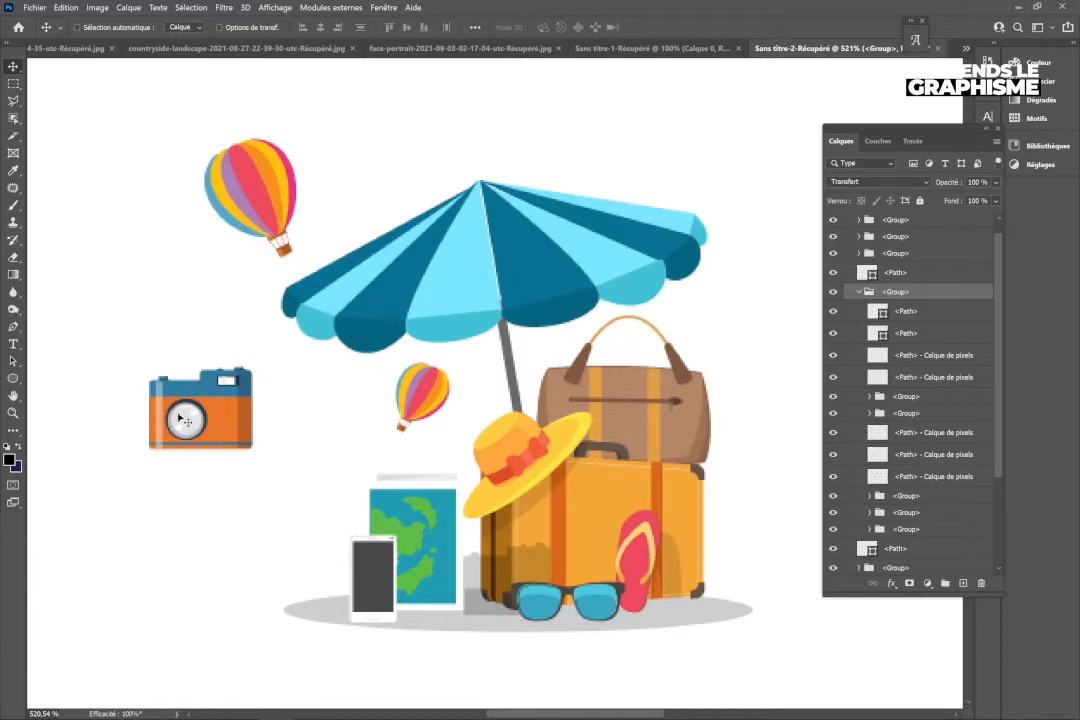
pyautogui.click(603, 467)
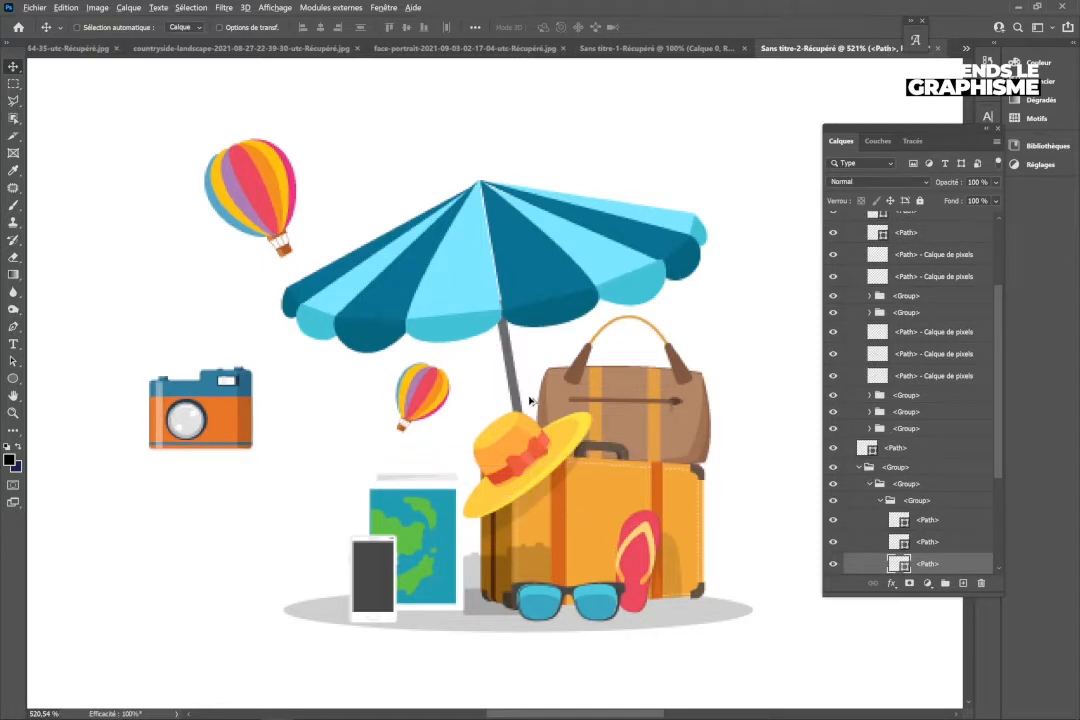
pyautogui.hotkey('ctrl', '0')
pyautogui.click(13, 395)
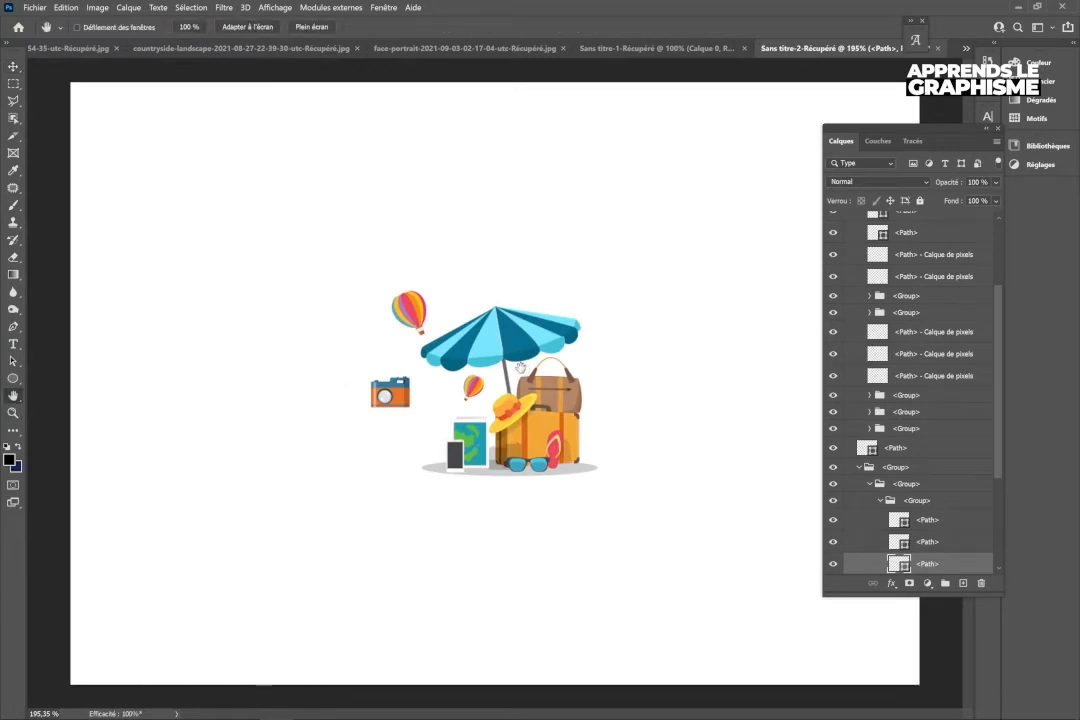
pyautogui.click(13, 65)
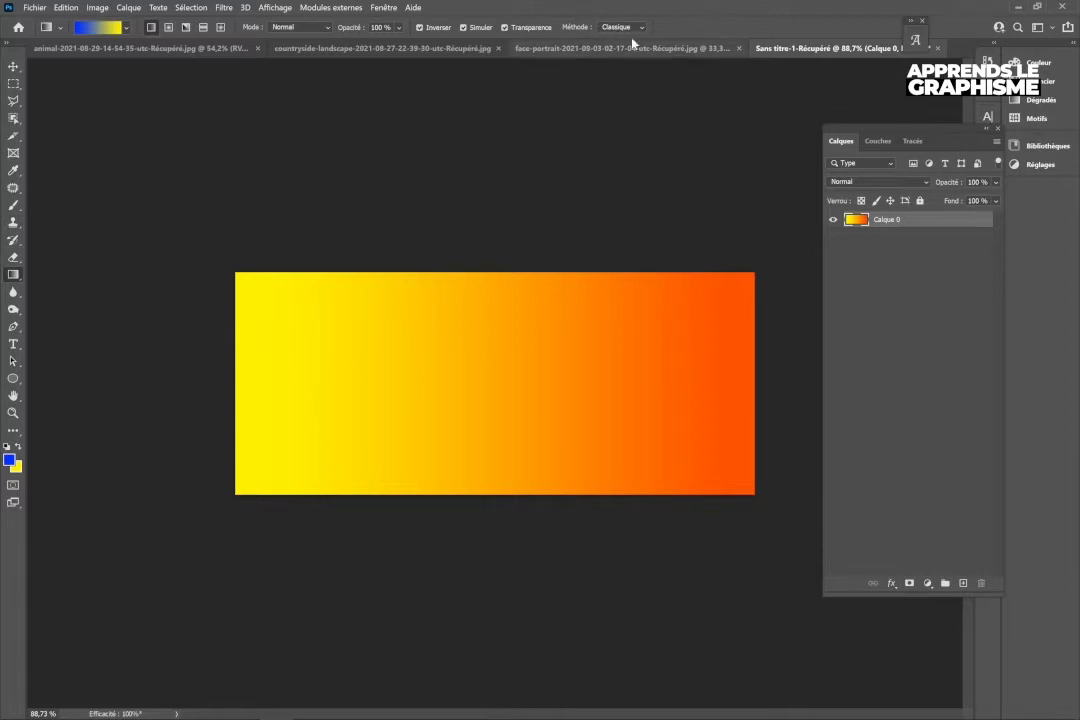
# In Sans titre-1, draw a horizontal yellow-to-blue gradient and redraw it across nearly the full width with the method set to Perception.
pyautogui.moveTo(272, 382); pyautogui.dragTo(679, 391)
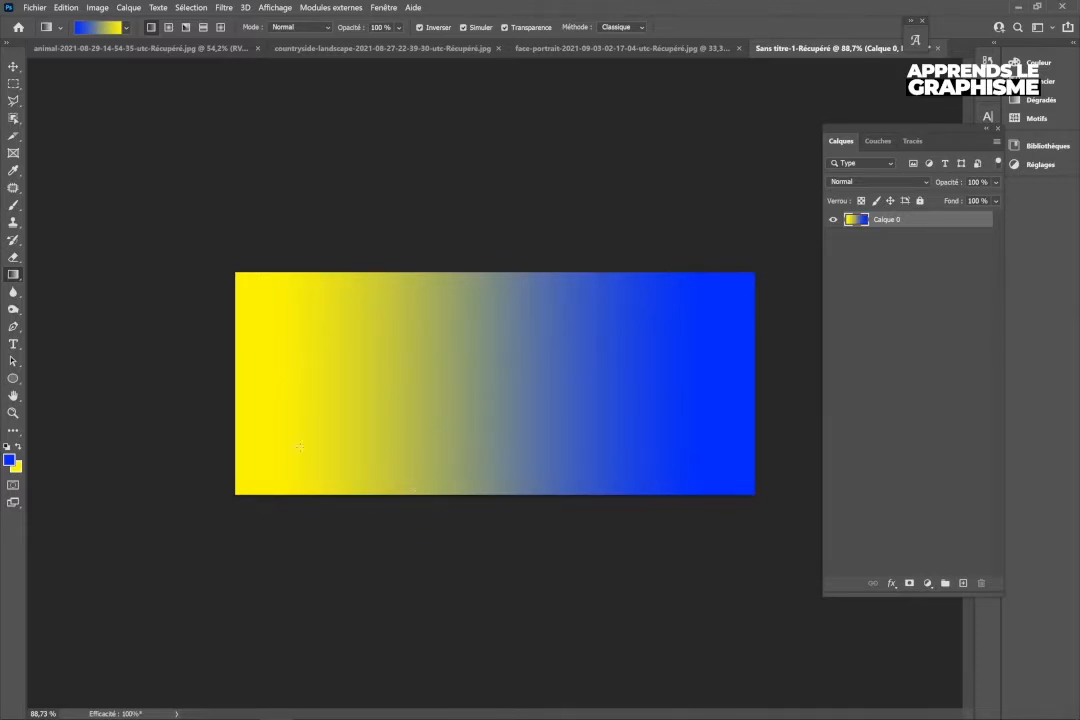
pyautogui.click(632, 28)
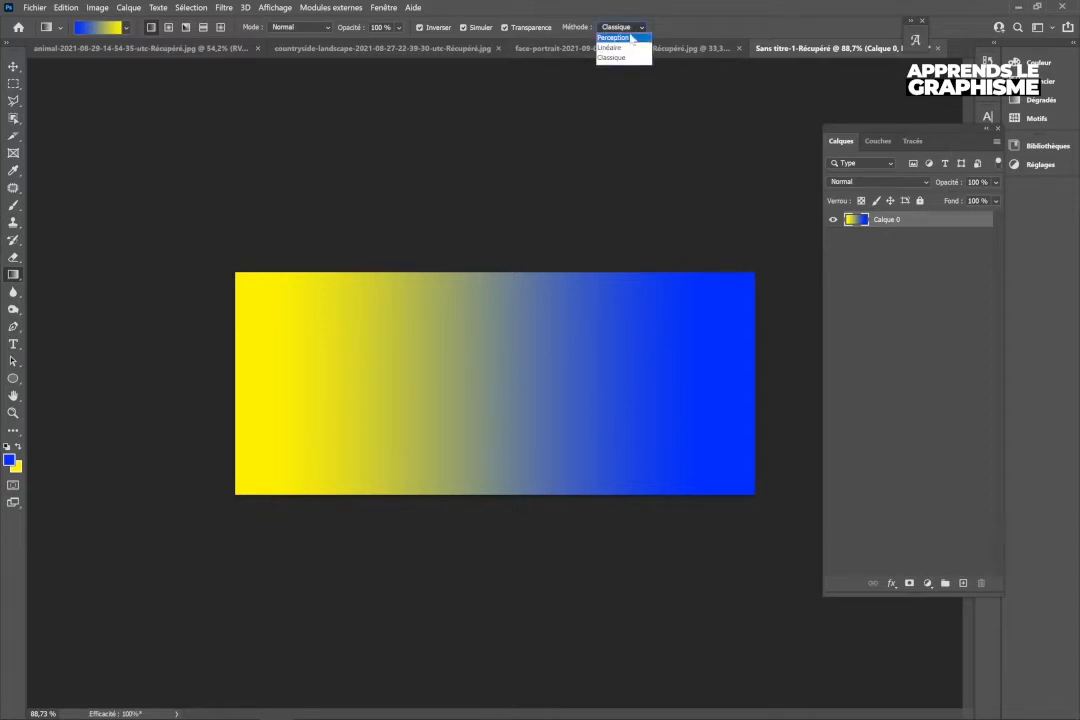
pyautogui.click(630, 38)
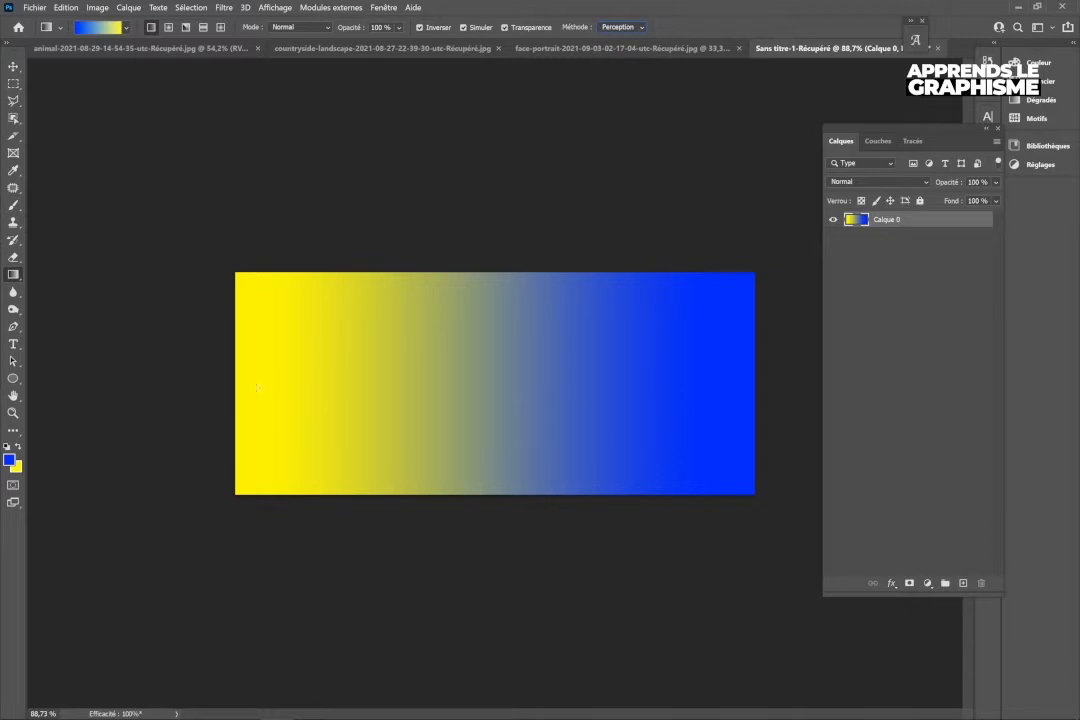
pyautogui.moveTo(258, 388); pyautogui.dragTo(728, 390)
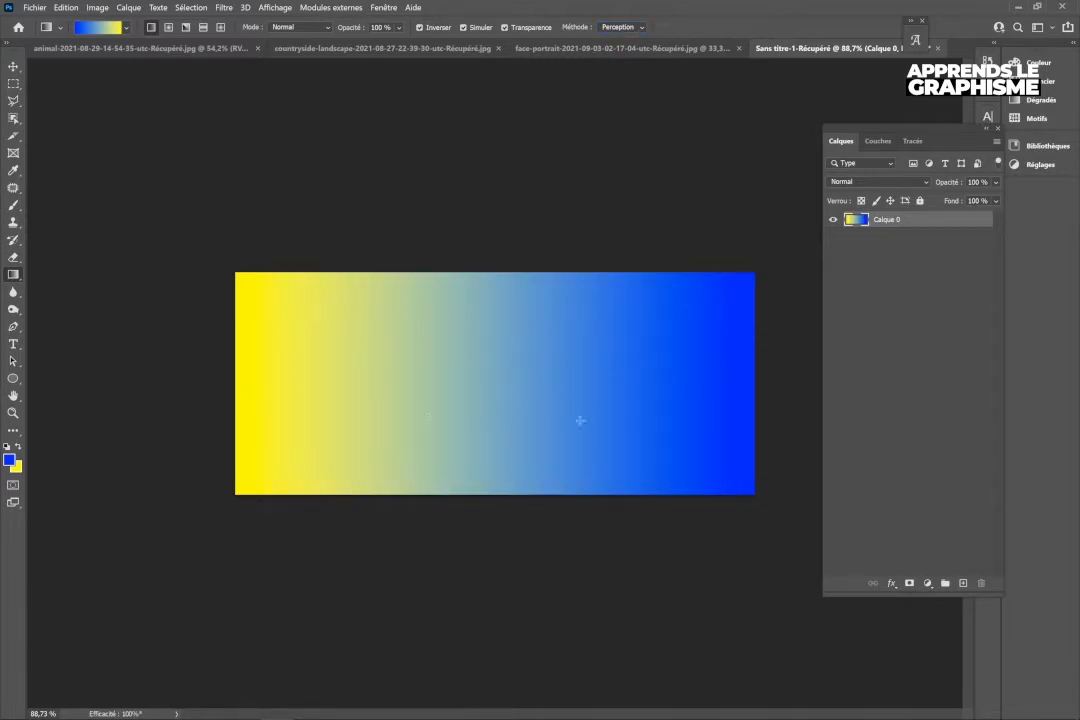
# Set the foreground colour to light blue 008aff and redraw the horizontal yellow-to-blue gradient across most of the canvas.
pyautogui.click(9, 461)
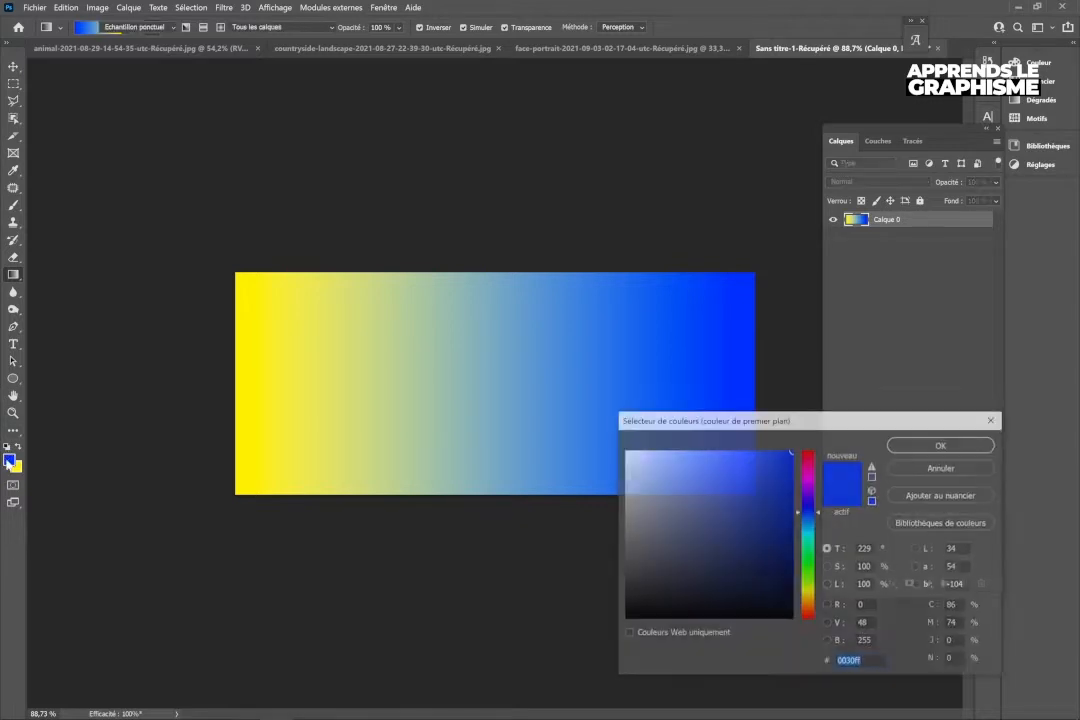
pyautogui.click(915, 447)
pyautogui.click(9, 461)
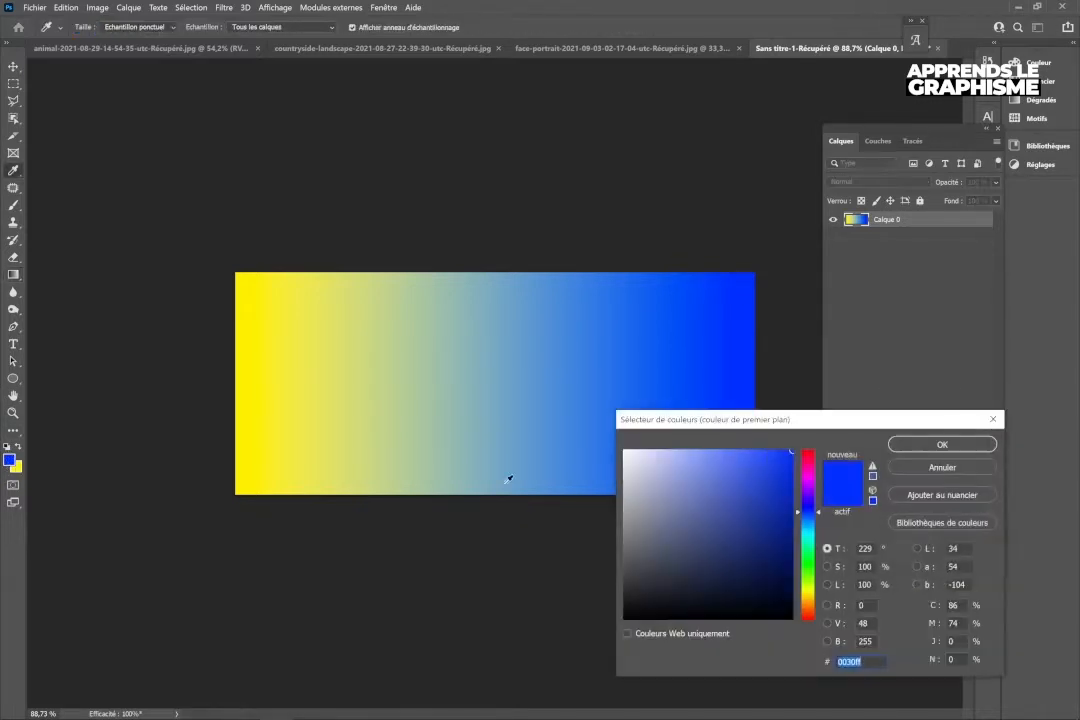
pyautogui.click(807, 522)
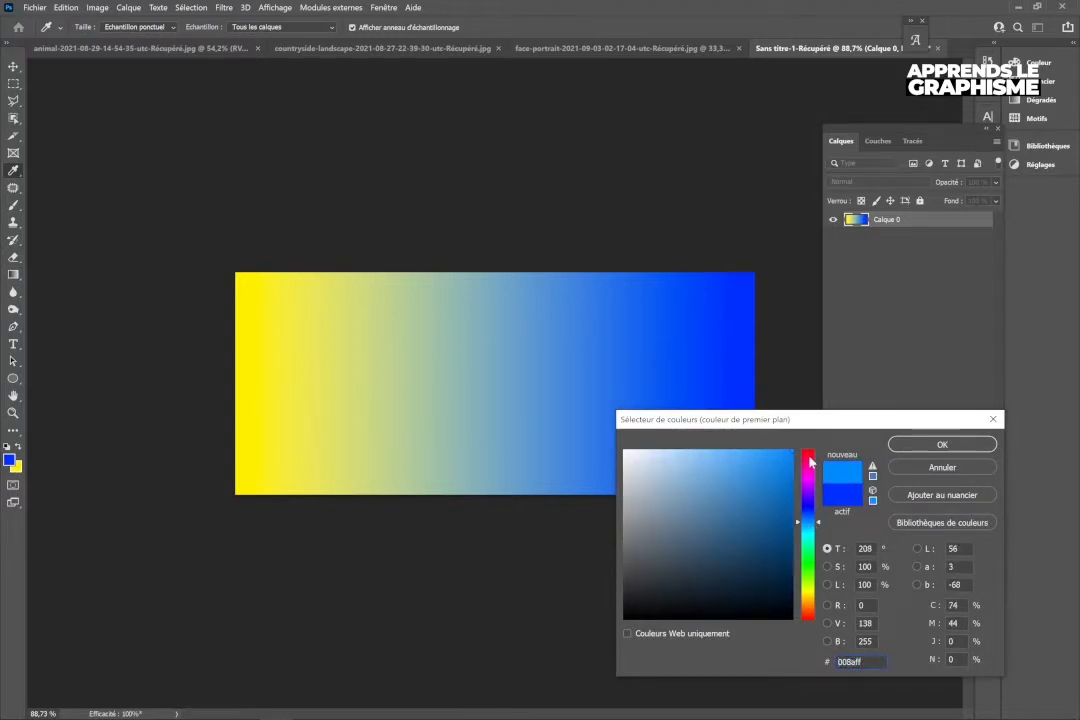
pyautogui.click(915, 446)
pyautogui.moveTo(273, 371); pyautogui.dragTo(675, 372)
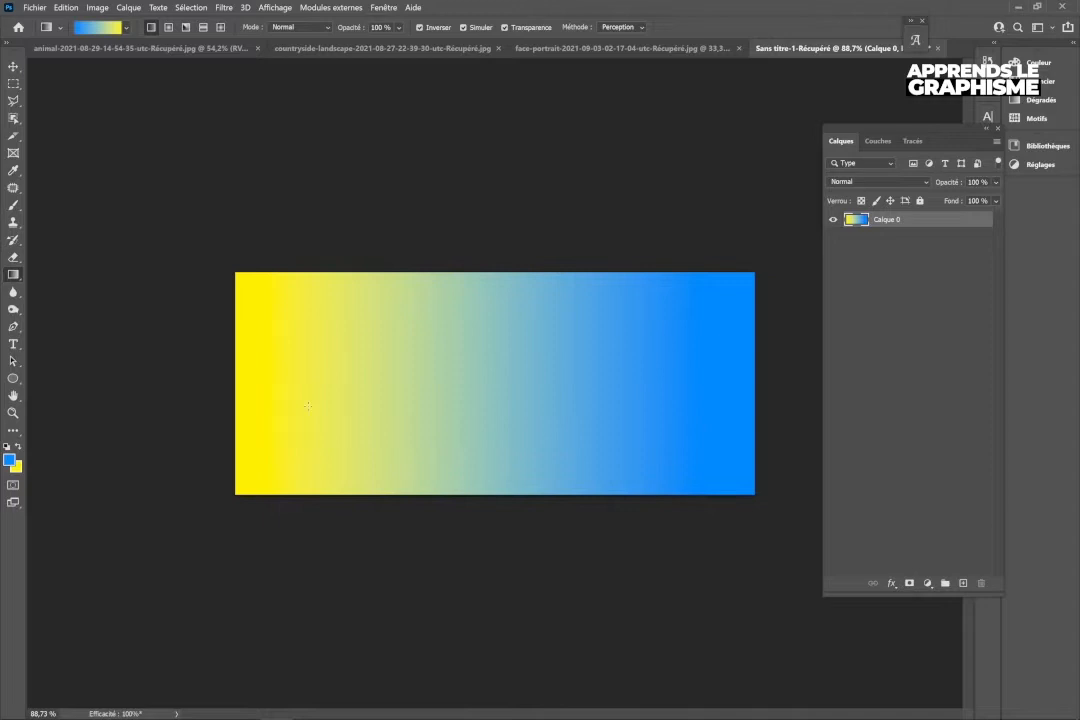
# Set the background colour to dark purple 340058 and redraw the gradient from purple to light blue across the canvas.
pyautogui.click(16, 466)
pyautogui.click(818, 508)
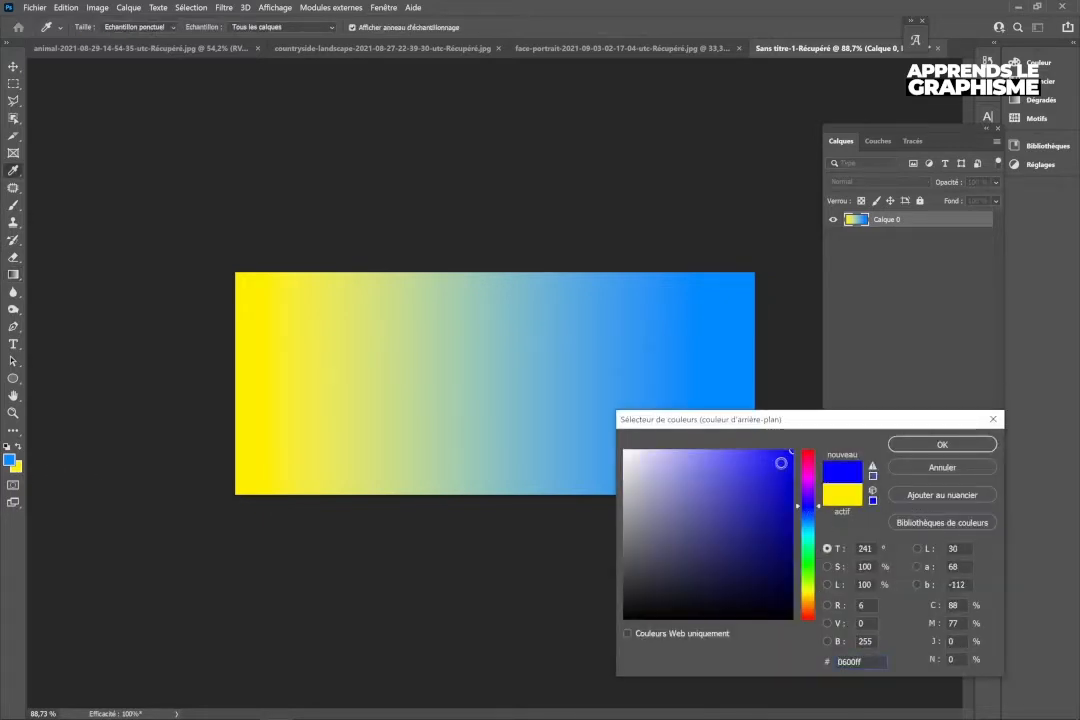
pyautogui.click(806, 491)
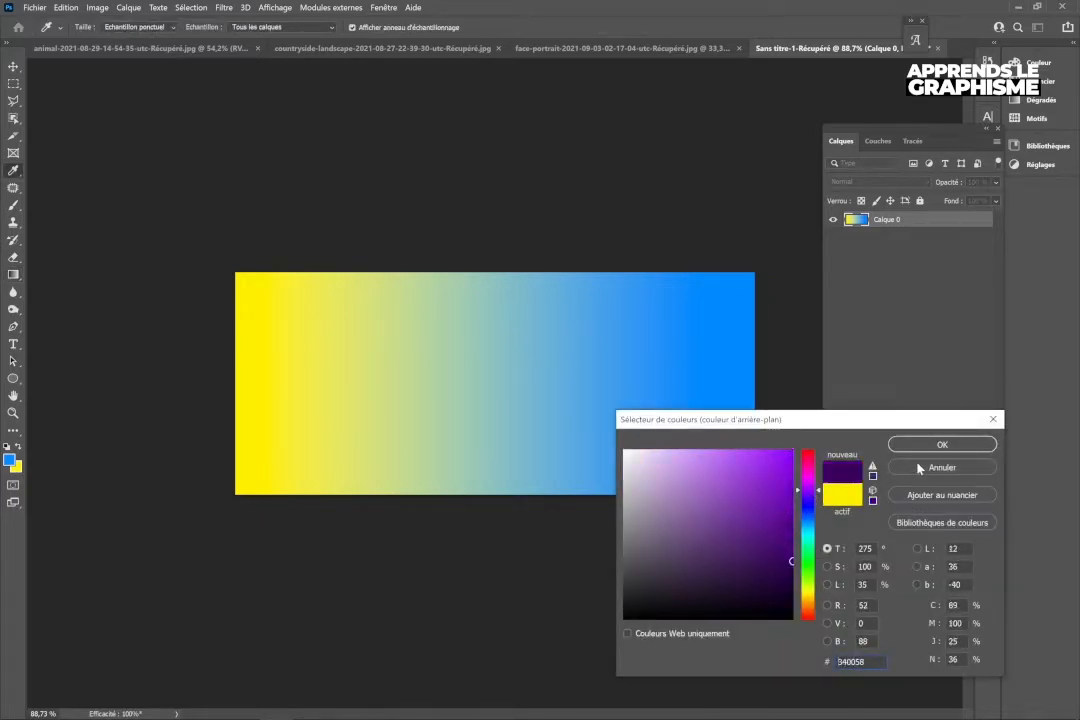
pyautogui.press('Return')
pyautogui.moveTo(316, 366); pyautogui.dragTo(717, 451)
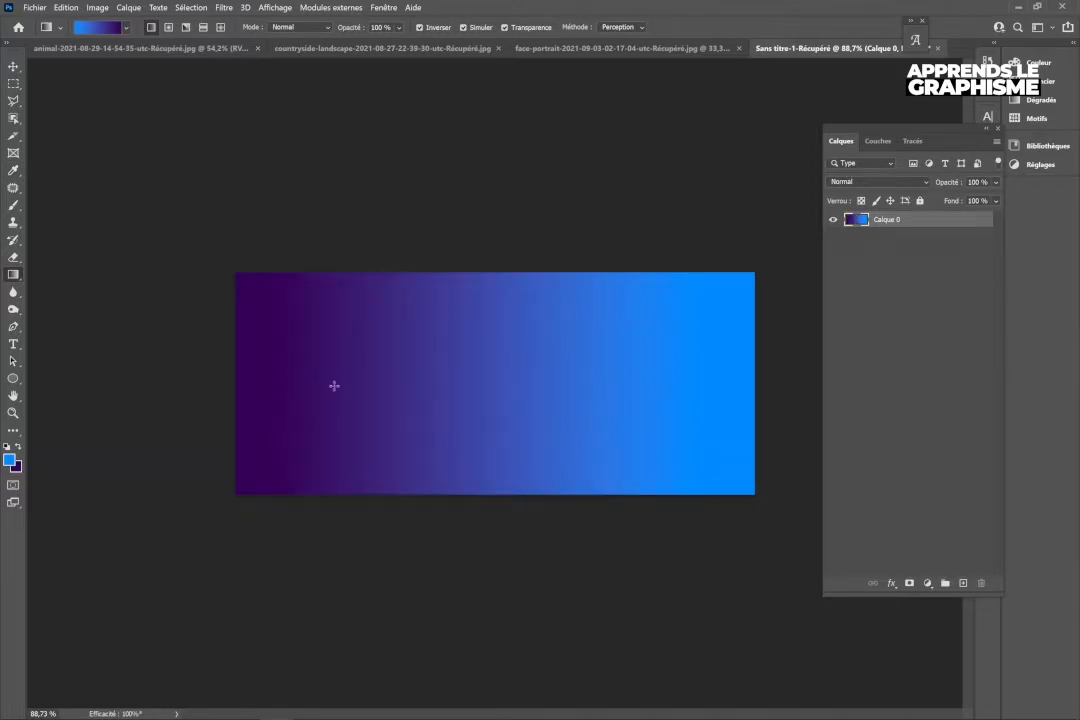
# Redraw the gradient in the opposite direction, from light blue to purple, and undo a short diagonal trial.
pyautogui.moveTo(670, 378); pyautogui.dragTo(348, 378)
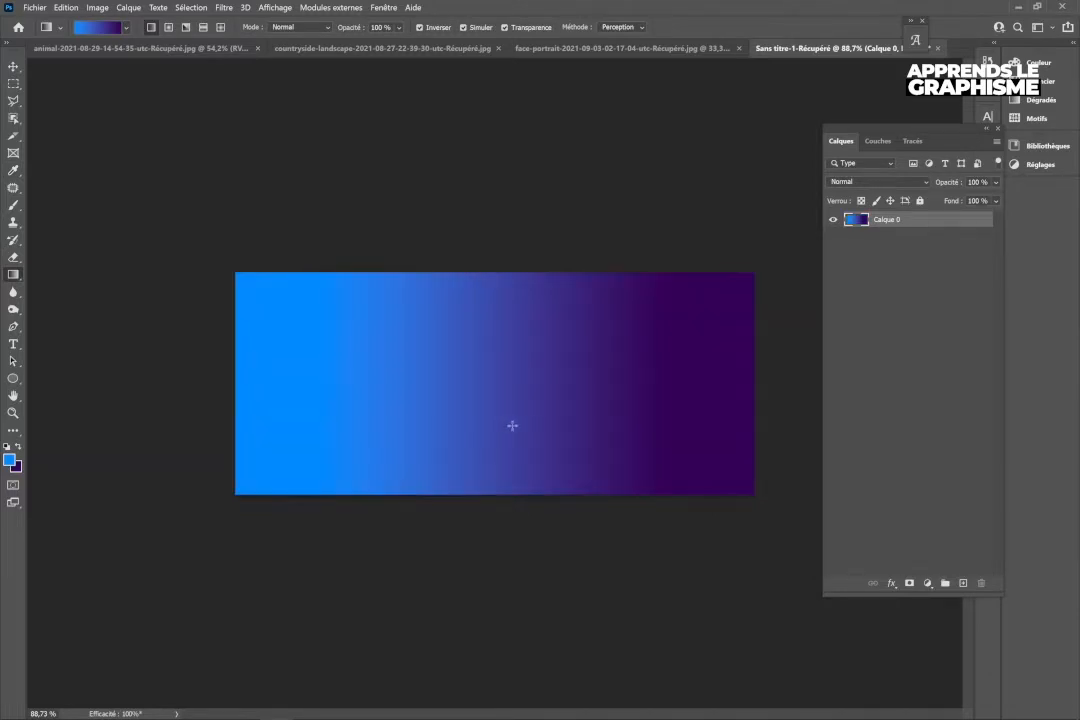
pyautogui.moveTo(465, 414); pyautogui.dragTo(605, 345)
pyautogui.hotkey('ctrl', 'z')
# Redraw the purple-to-blue gradient horizontally with the Classique method, and once more with the Perception method.
pyautogui.click(620, 27)
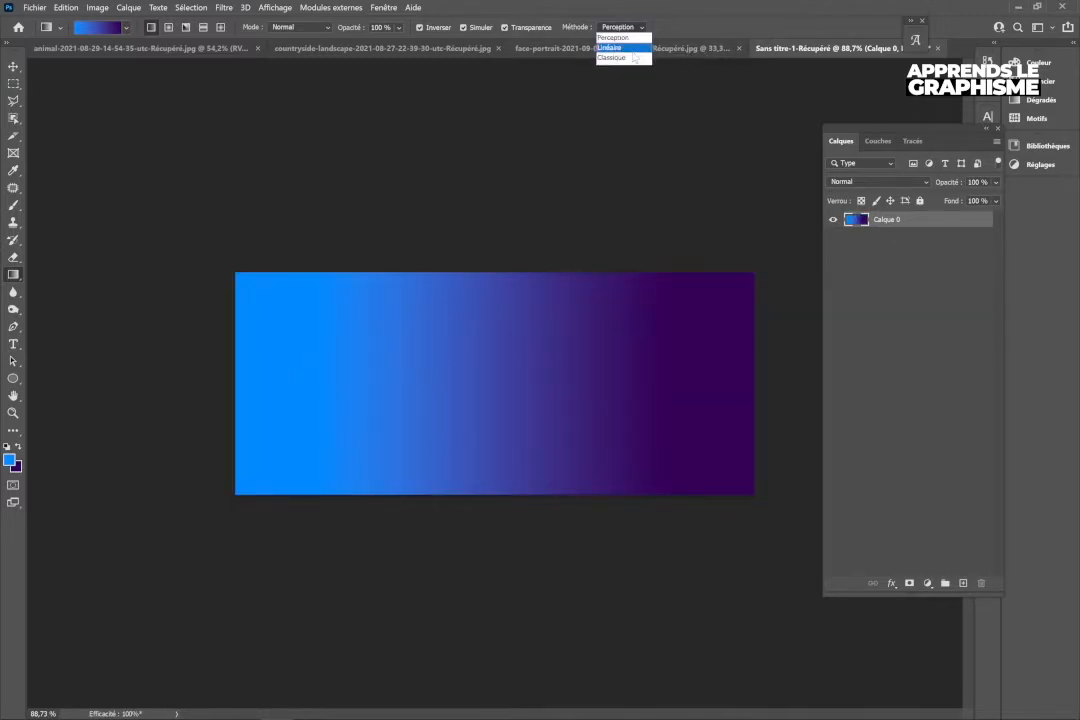
pyautogui.click(615, 55)
pyautogui.moveTo(266, 394); pyautogui.dragTo(743, 427)
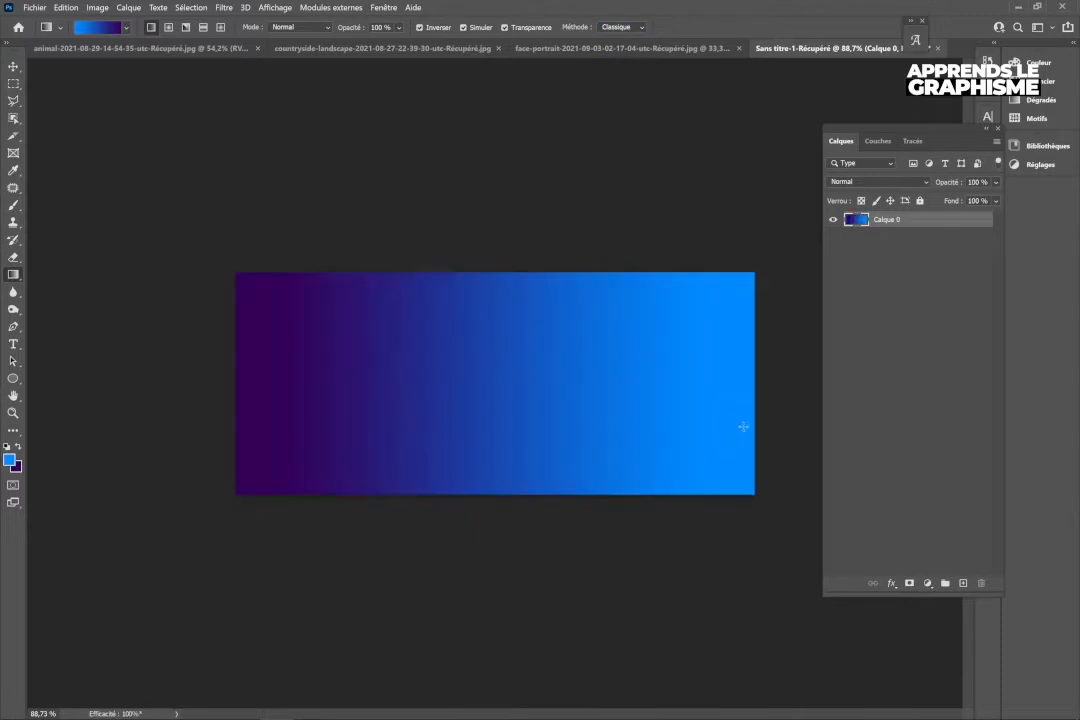
pyautogui.click(622, 27)
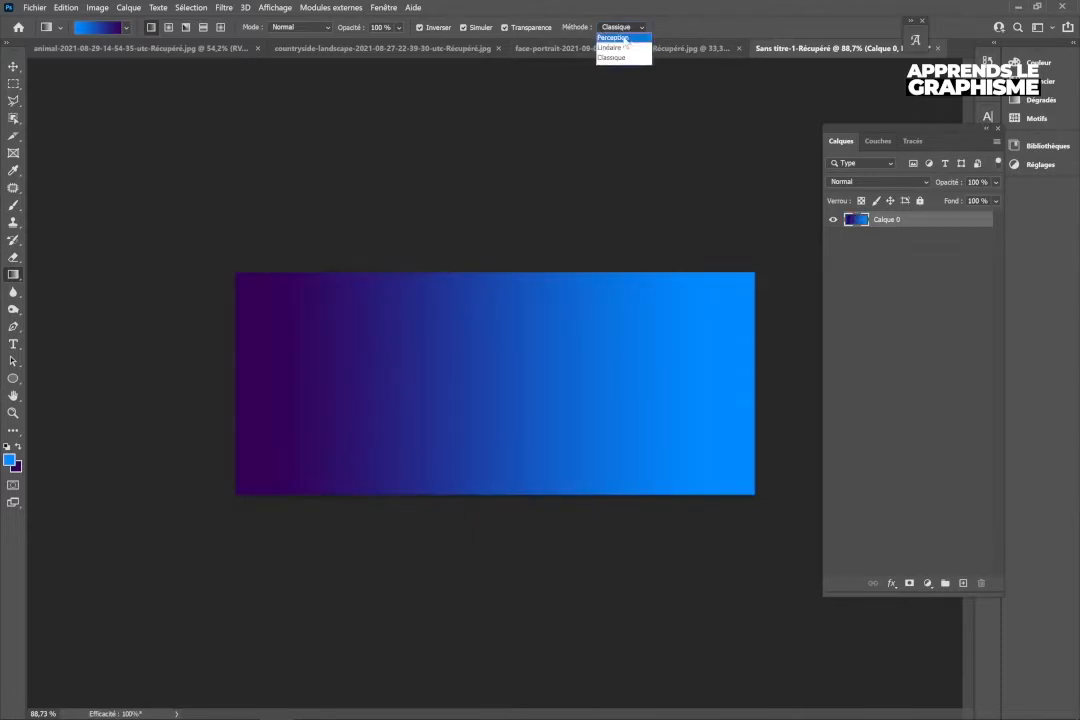
pyautogui.click(617, 36)
pyautogui.moveTo(289, 381); pyautogui.dragTo(710, 385)
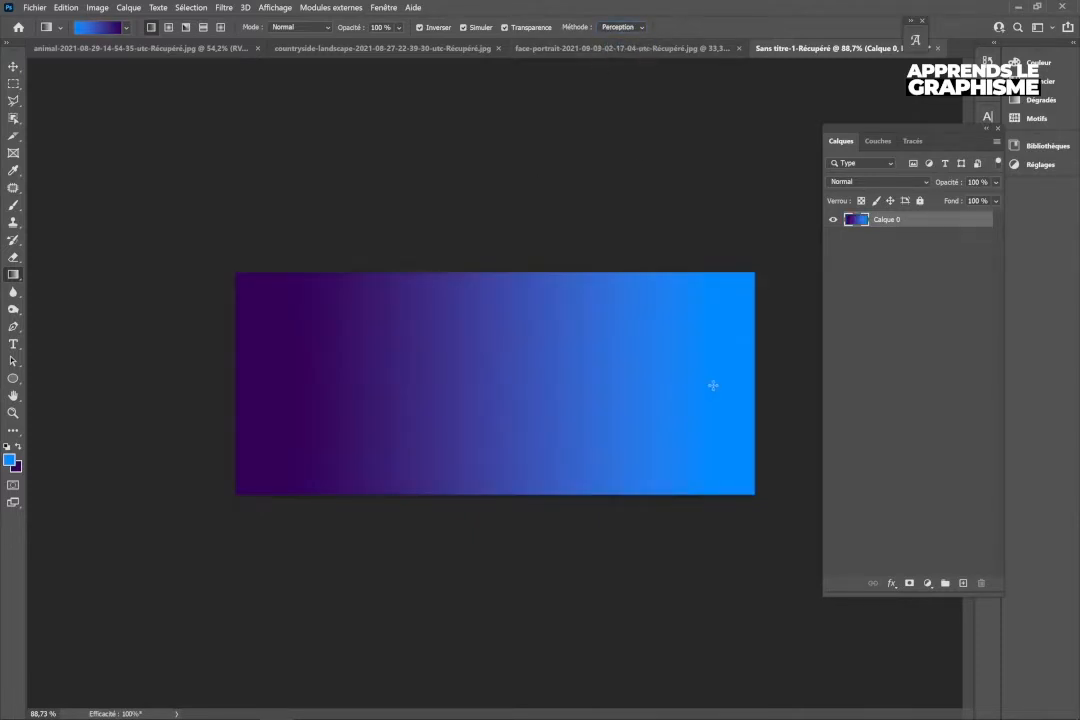
# Compare the Classique and Perception gradients by undoing and redoing the last gradients.
pyautogui.hotkey('ctrl', 'z')
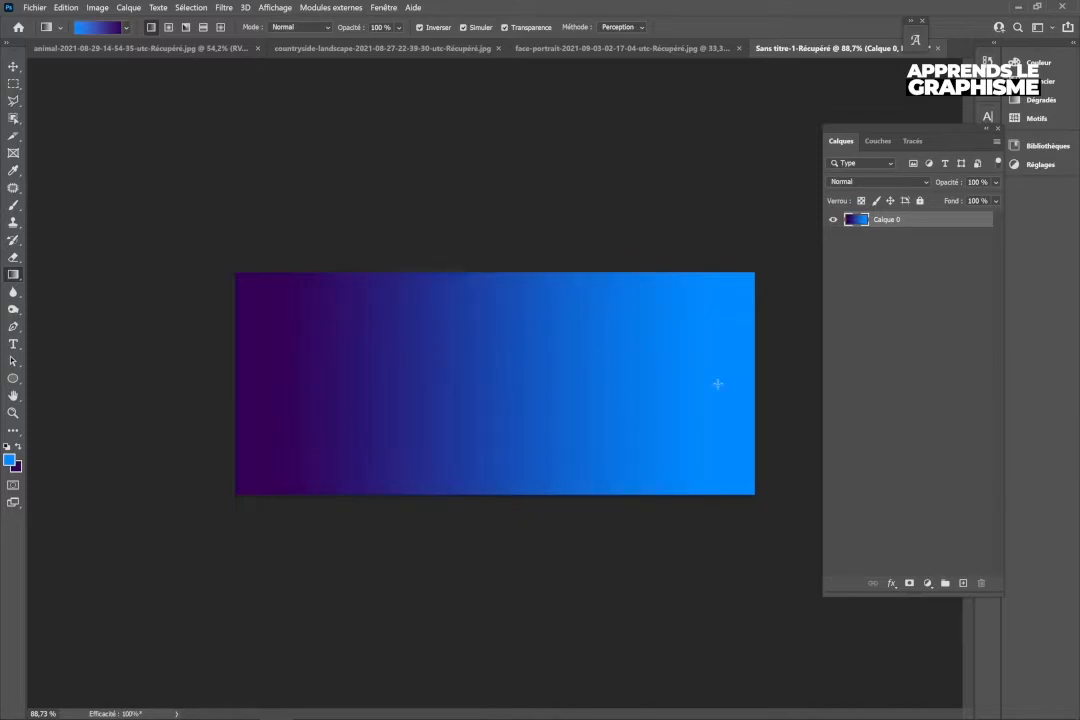
pyautogui.hotkey('ctrl', 'z')
pyautogui.hotkey('ctrl', 'shift', 'z')
pyautogui.hotkey('ctrl', 'shift', 'z')
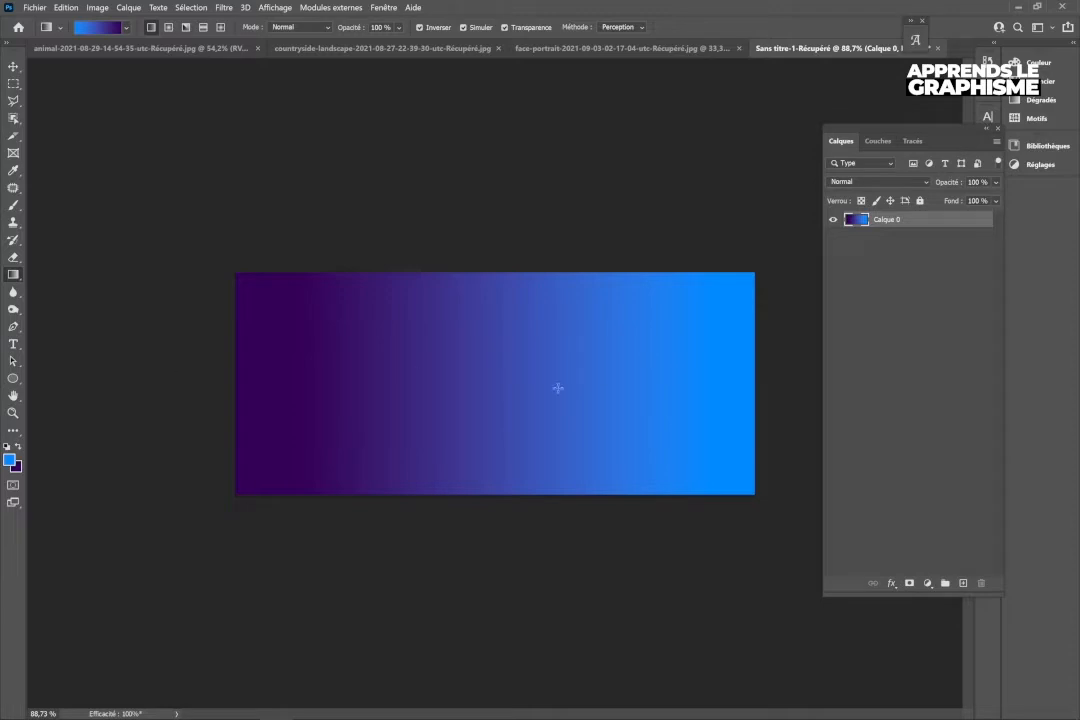
# On the tiger photo, start the Peinture à l'huile filter with Stylisation 6,4, Netteté 3,3 and Echelle 5,0.
pyautogui.click(14, 64)
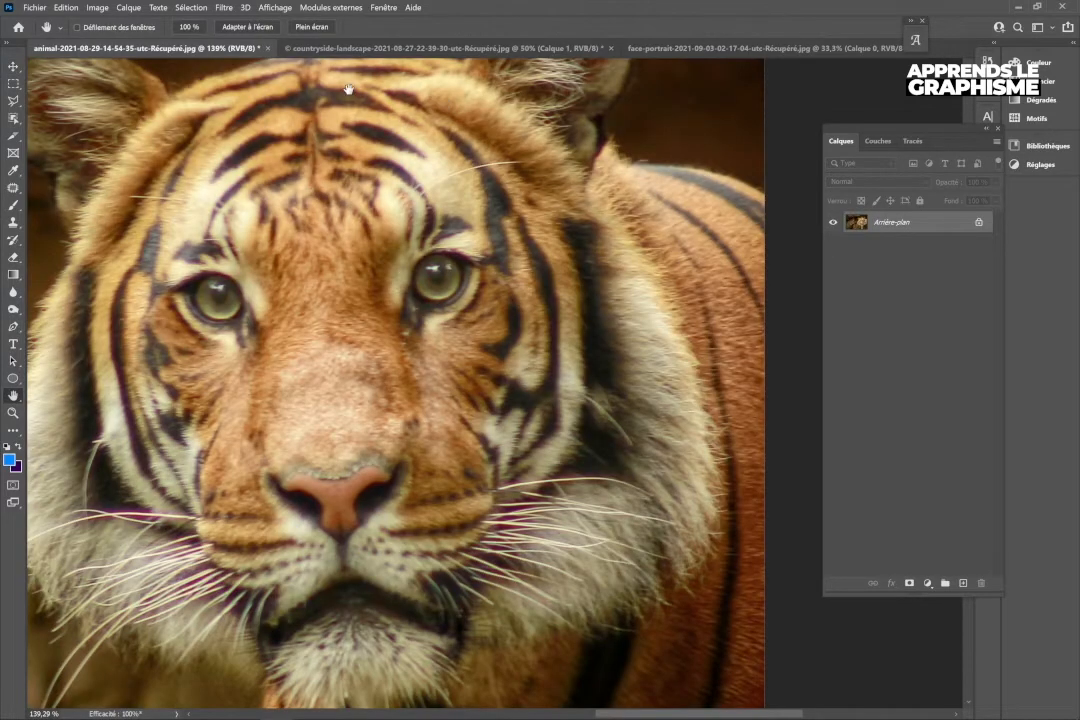
pyautogui.click(224, 8)
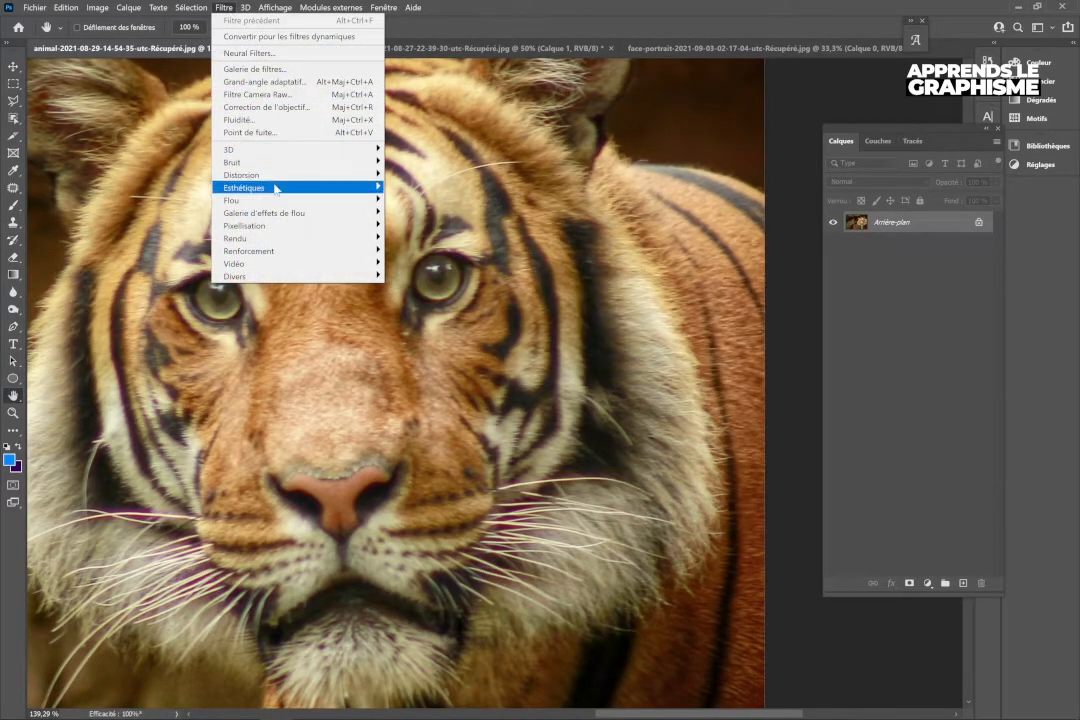
pyautogui.moveTo(277, 187)
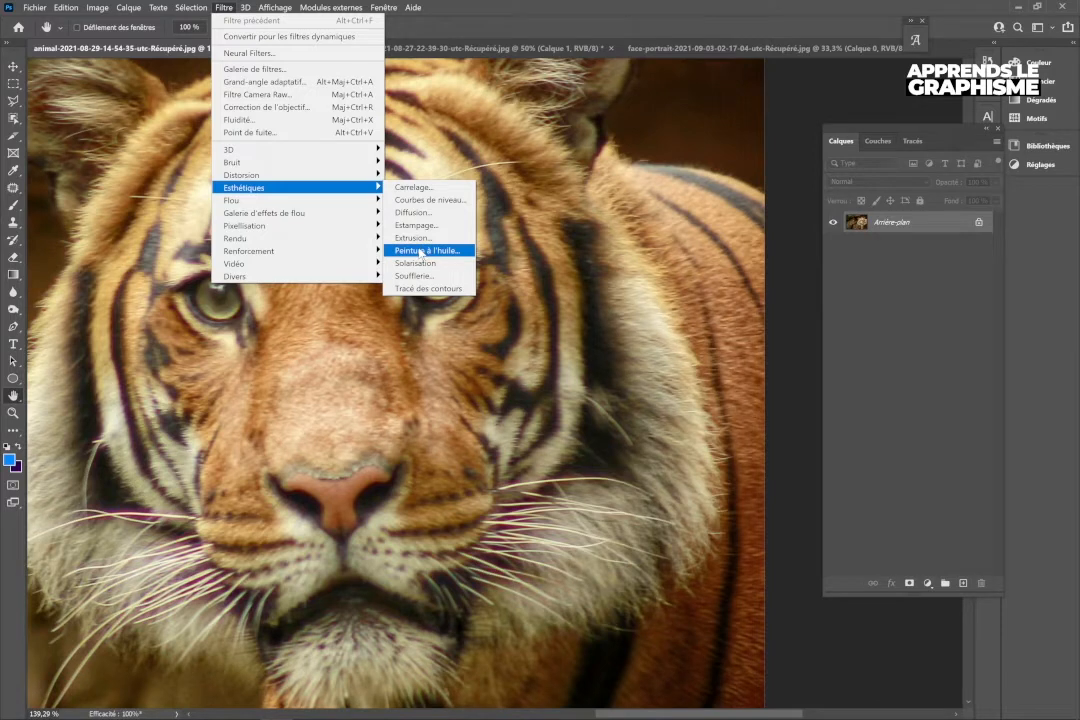
pyautogui.click(420, 251)
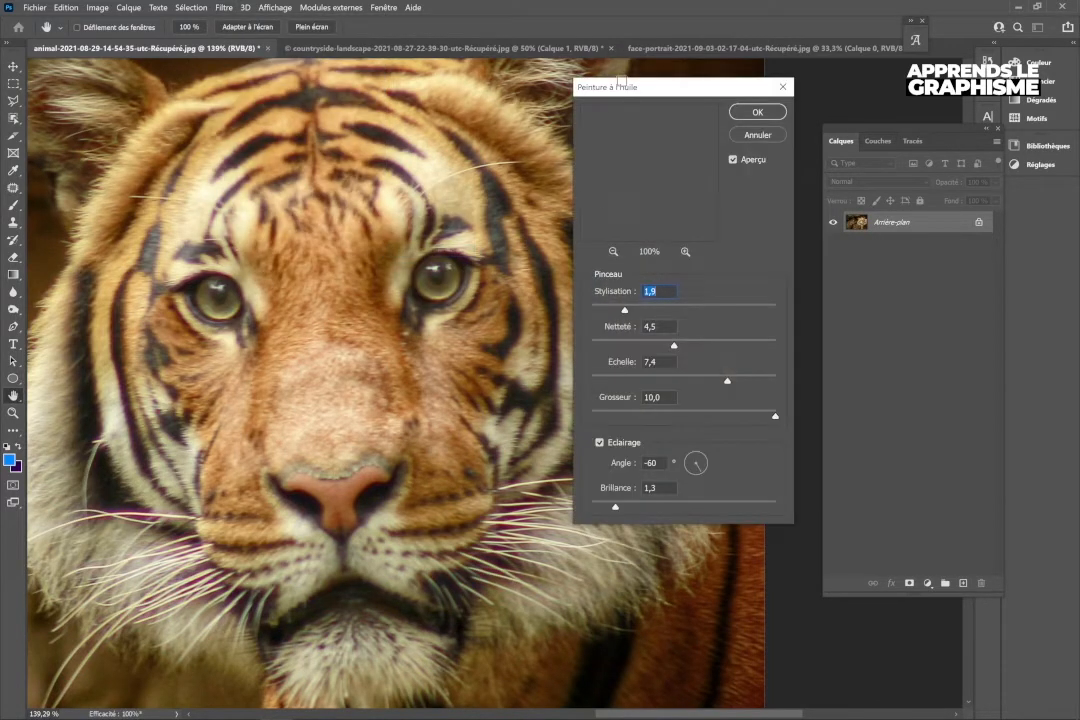
pyautogui.press('Up')
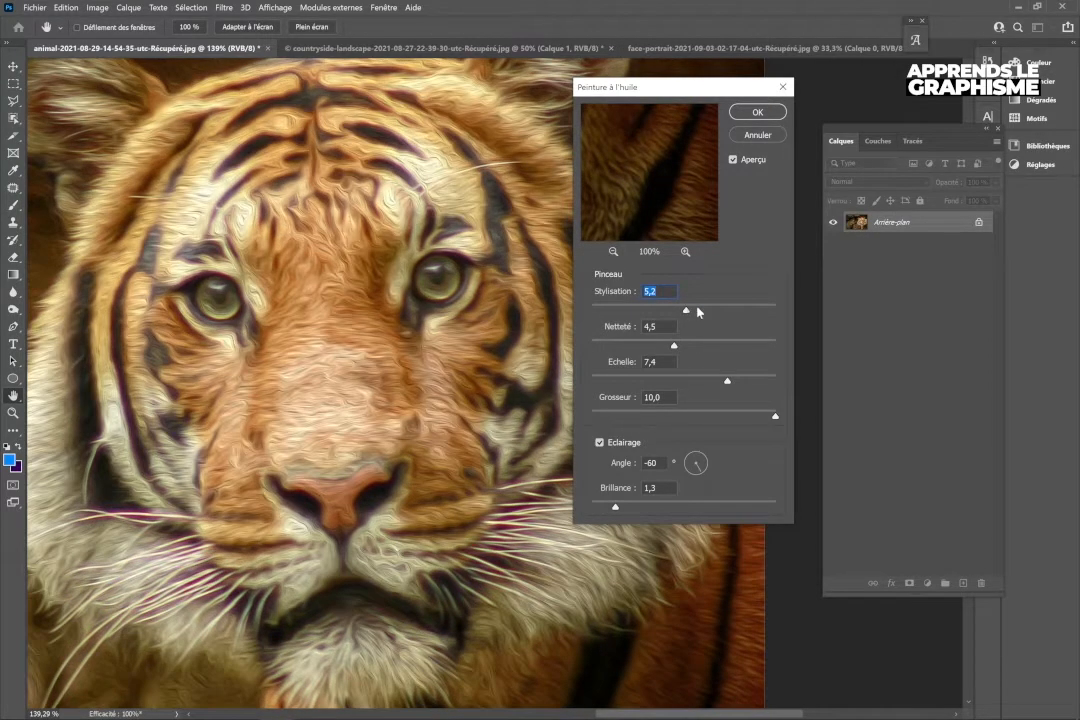
pyautogui.moveTo(676, 345); pyautogui.dragTo(654, 347)
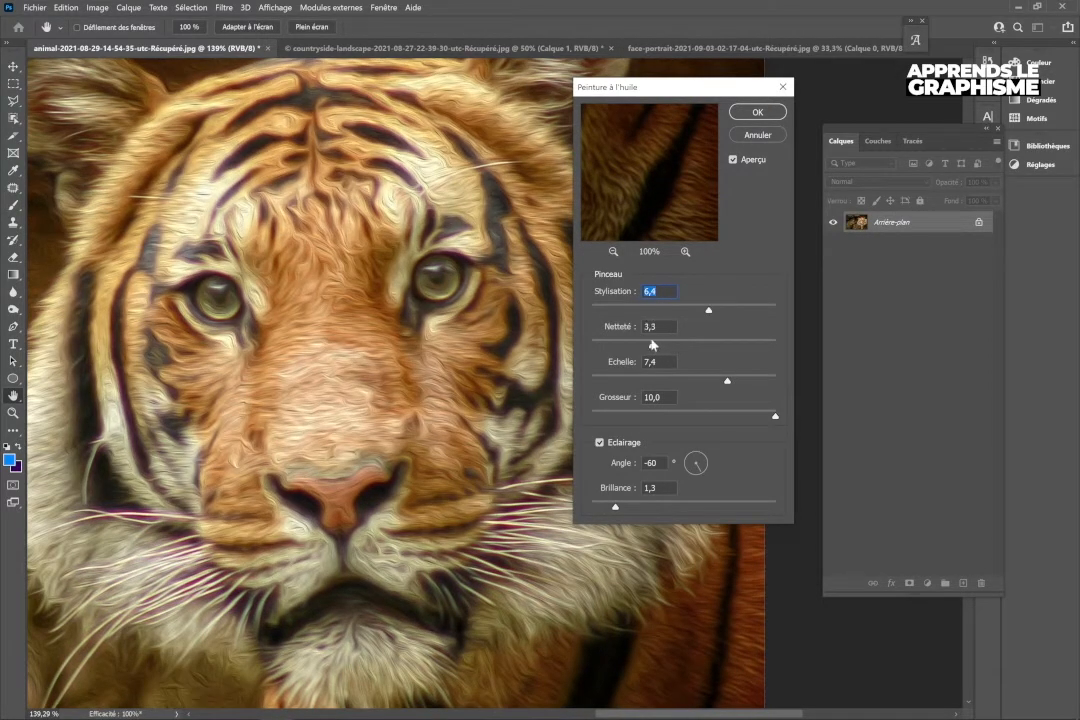
pyautogui.click(683, 380)
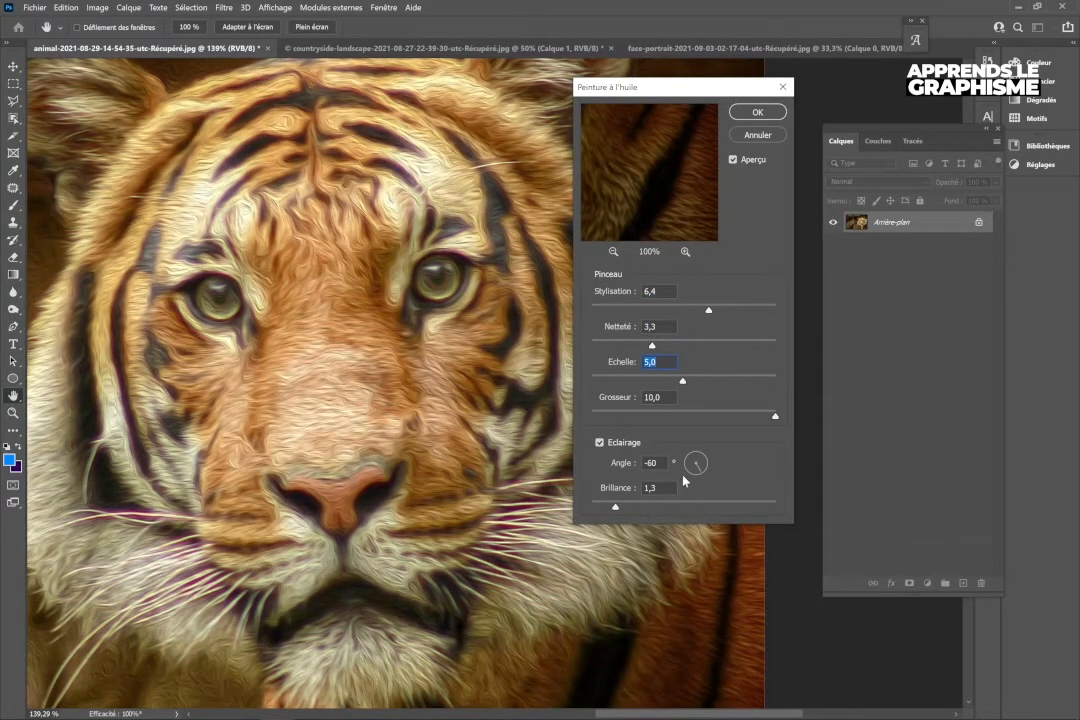
# Try Brillance 3,0, settle on 1,2, raise Stylisation to 8,1 and apply the oil paint filter to the tiger.
pyautogui.click(644, 502)
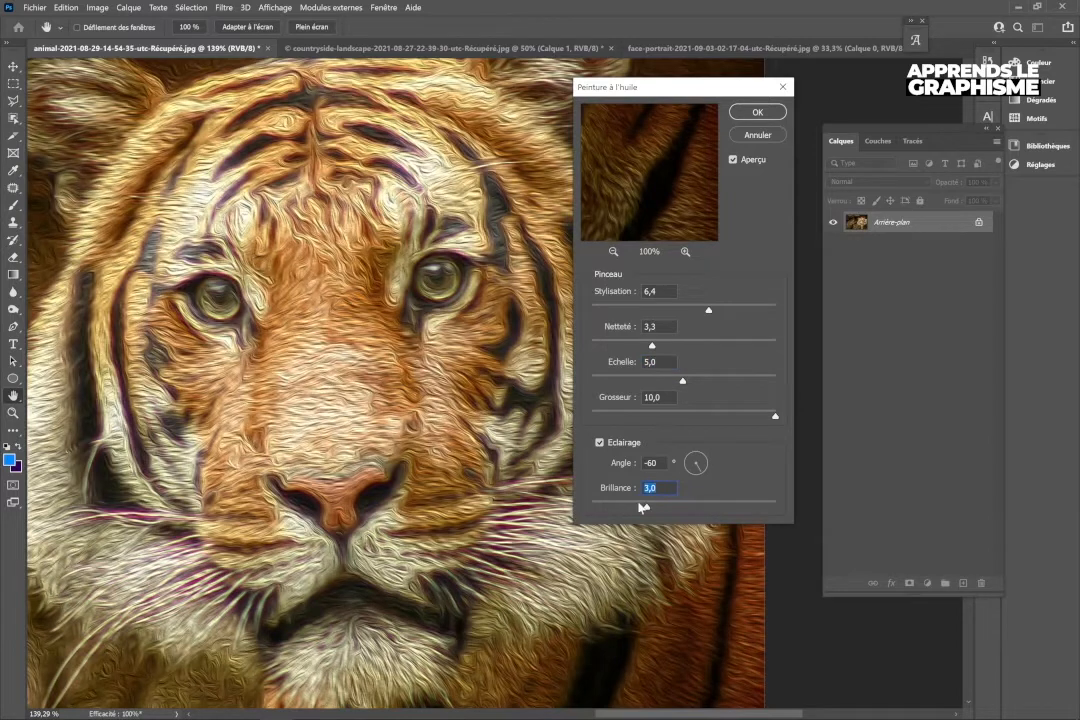
pyautogui.click(613, 507)
pyautogui.click(736, 310)
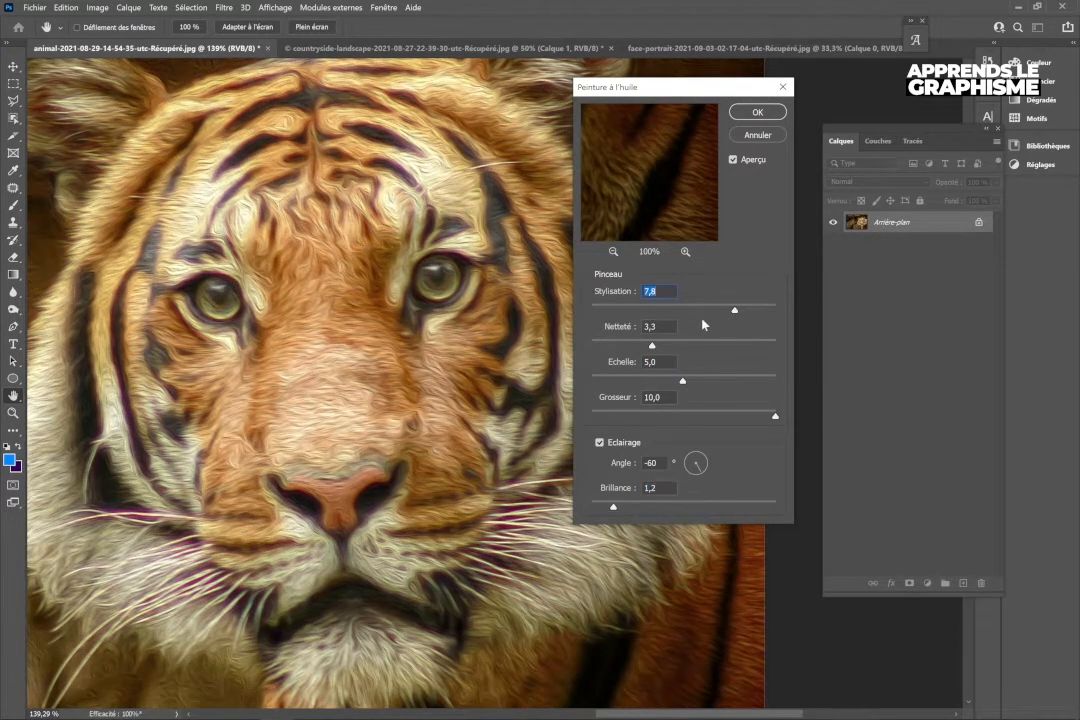
pyautogui.moveTo(640, 87); pyautogui.dragTo(794, 185)
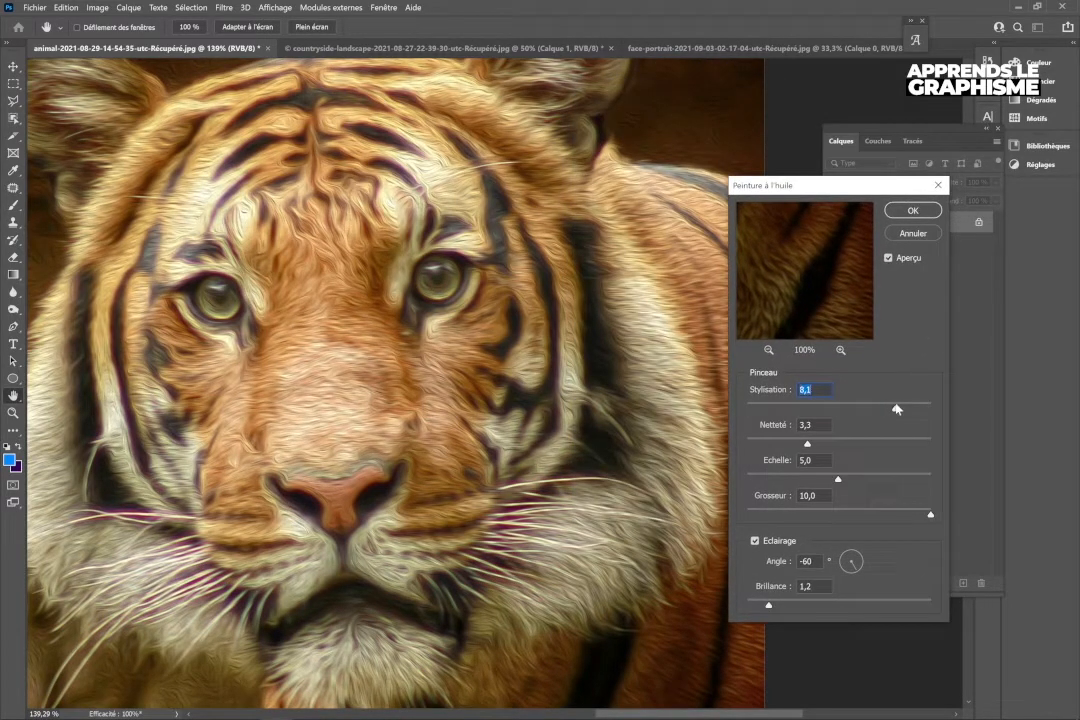
pyautogui.click(912, 210)
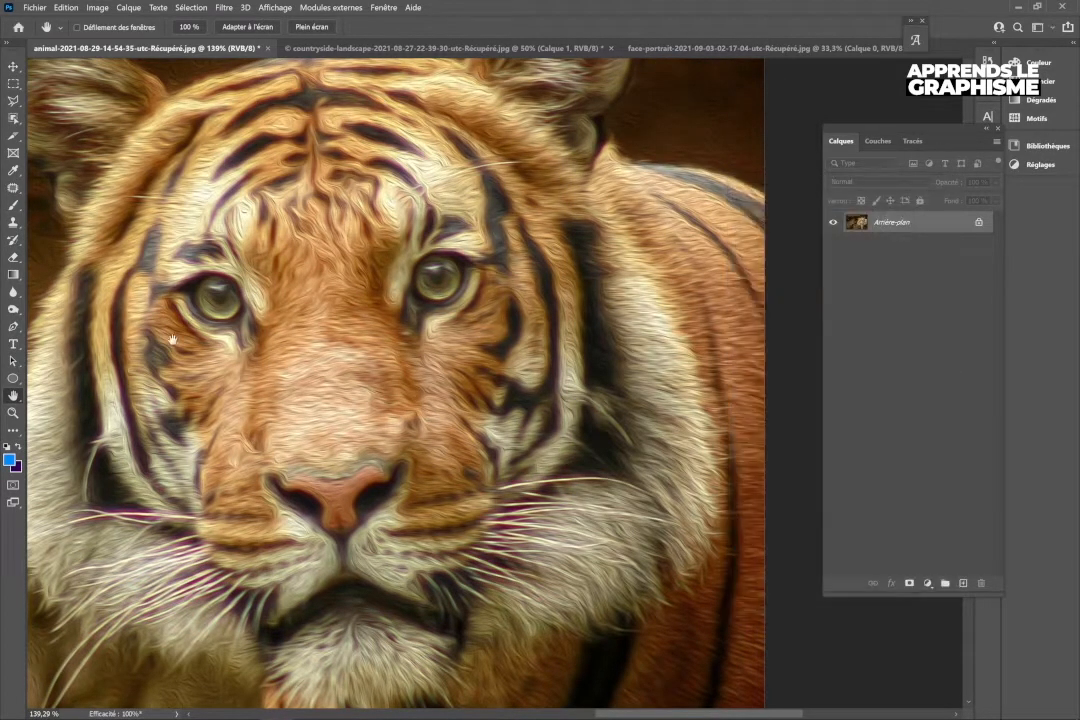
# Examine the oil paint strokes on the tiger's forehead up close and then on the whole head.
pyautogui.click(13, 430)
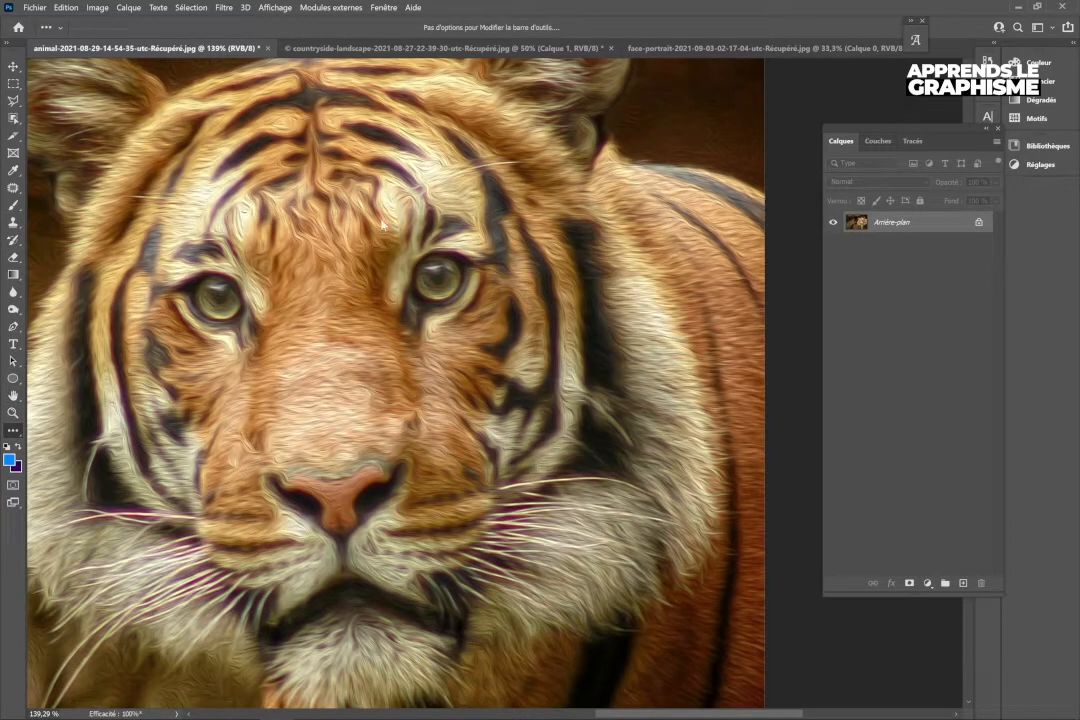
pyautogui.press('z')
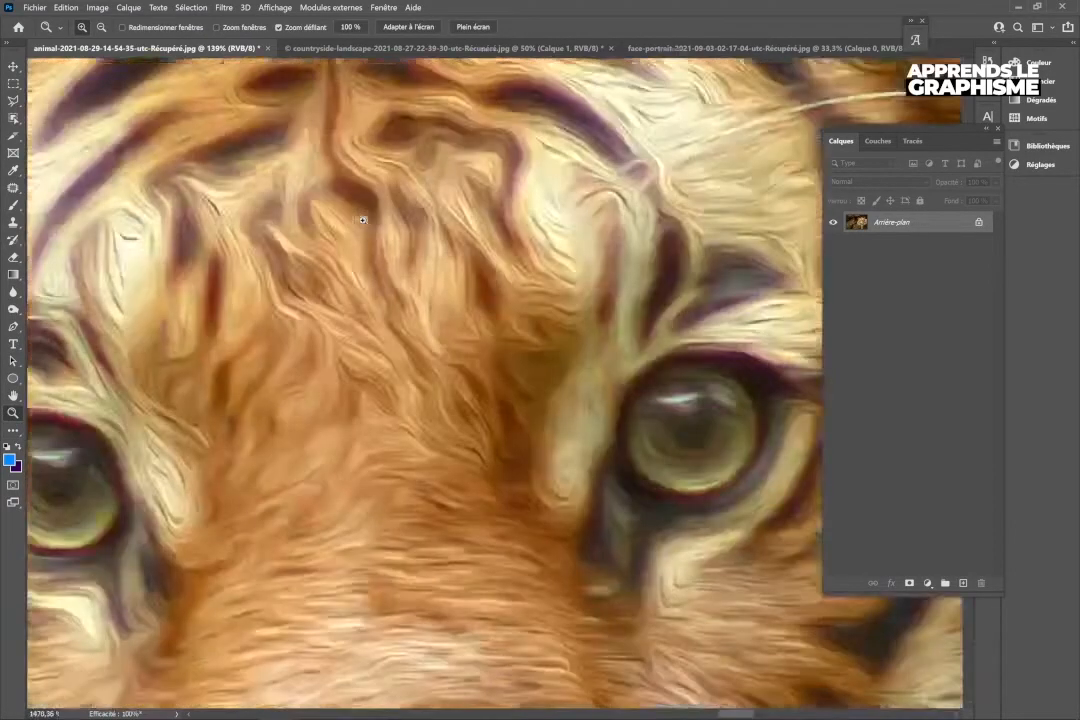
pyautogui.moveTo(291, 152); pyautogui.dragTo(300, 211)
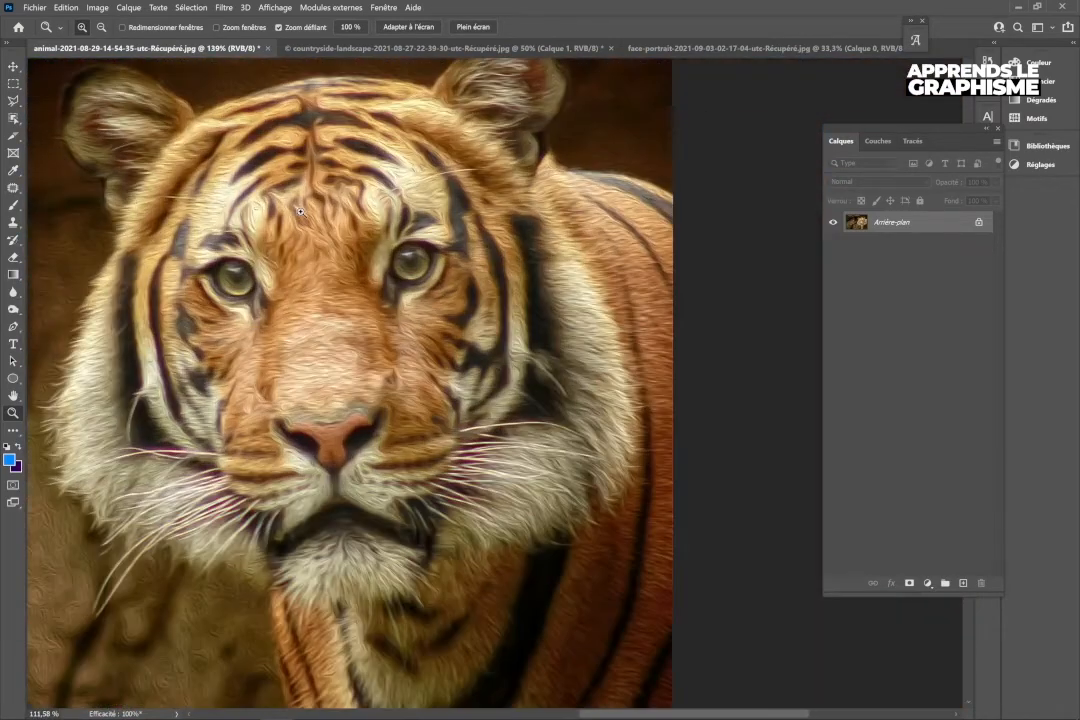
pyautogui.click(13, 395)
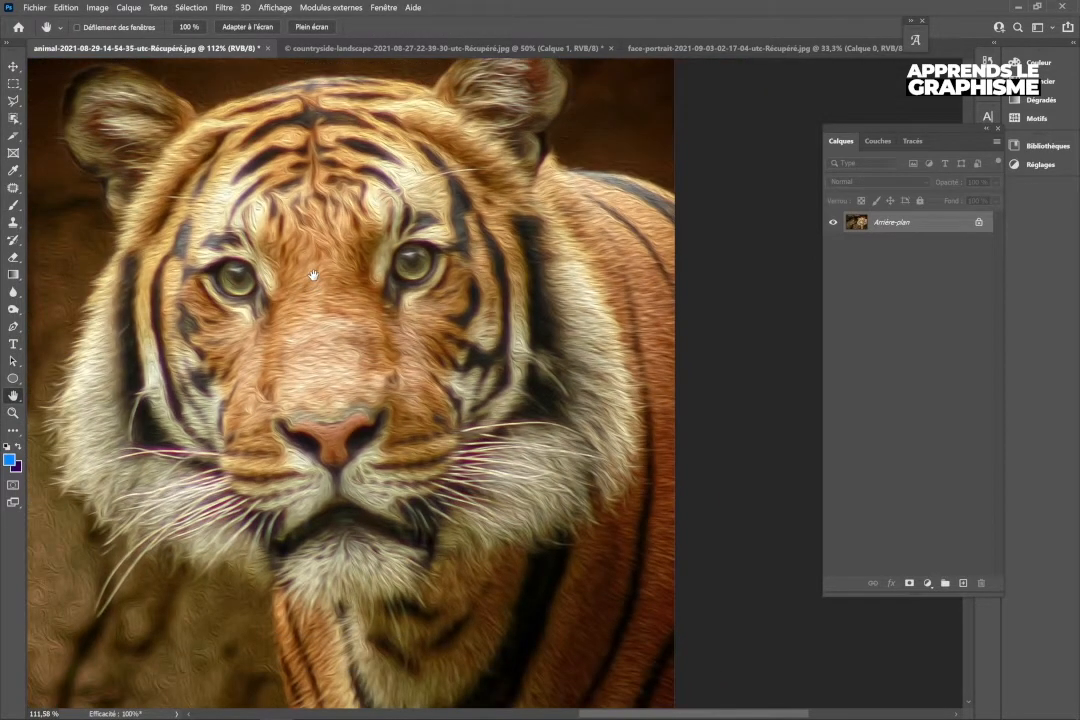
pyautogui.click(980, 223)
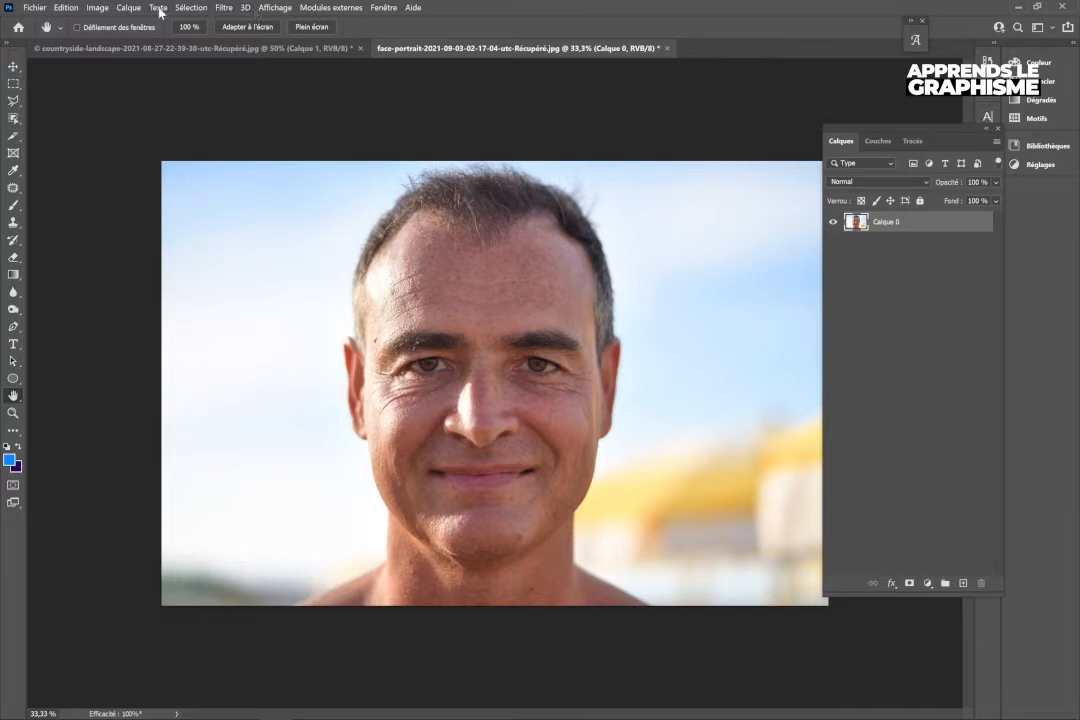
# In Neural Filters for the face portrait, enable Lissage de la peau and look at the Super zoom filter's description.
pyautogui.click(224, 8)
pyautogui.click(250, 53)
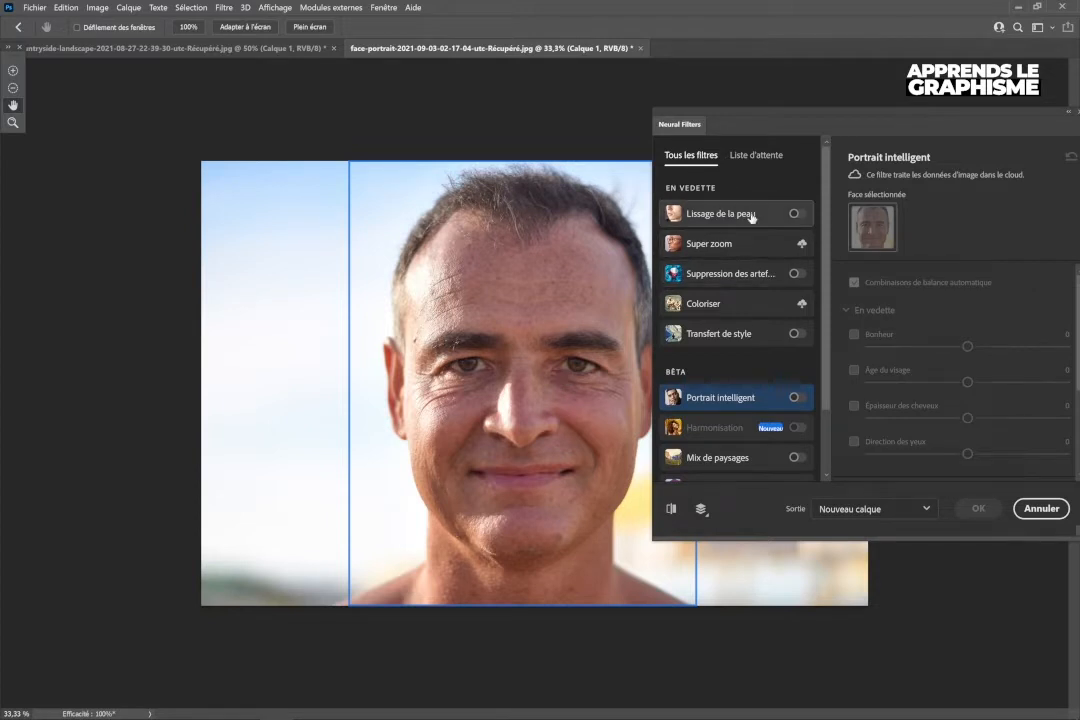
pyautogui.moveTo(755, 405)
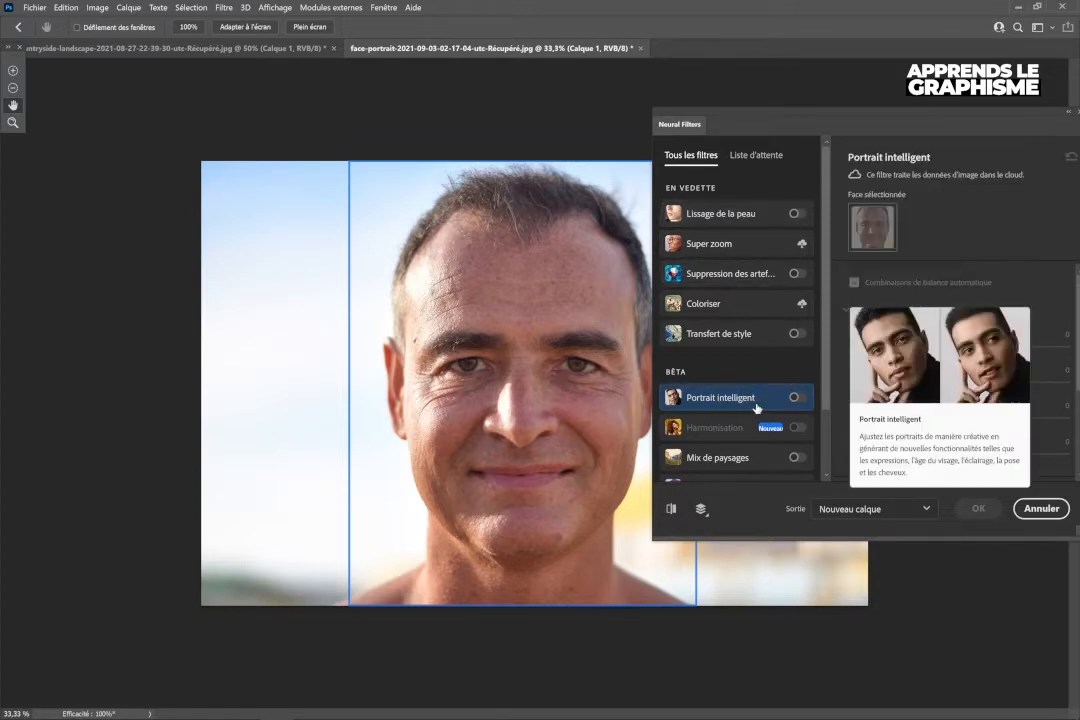
pyautogui.click(796, 214)
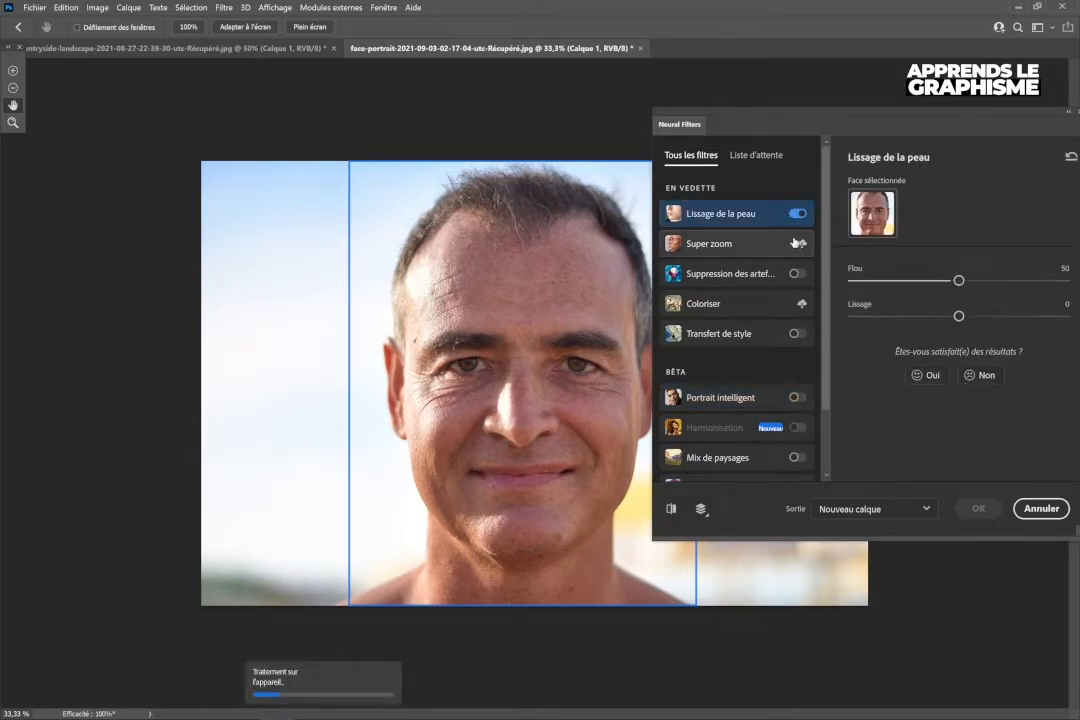
pyautogui.click(760, 246)
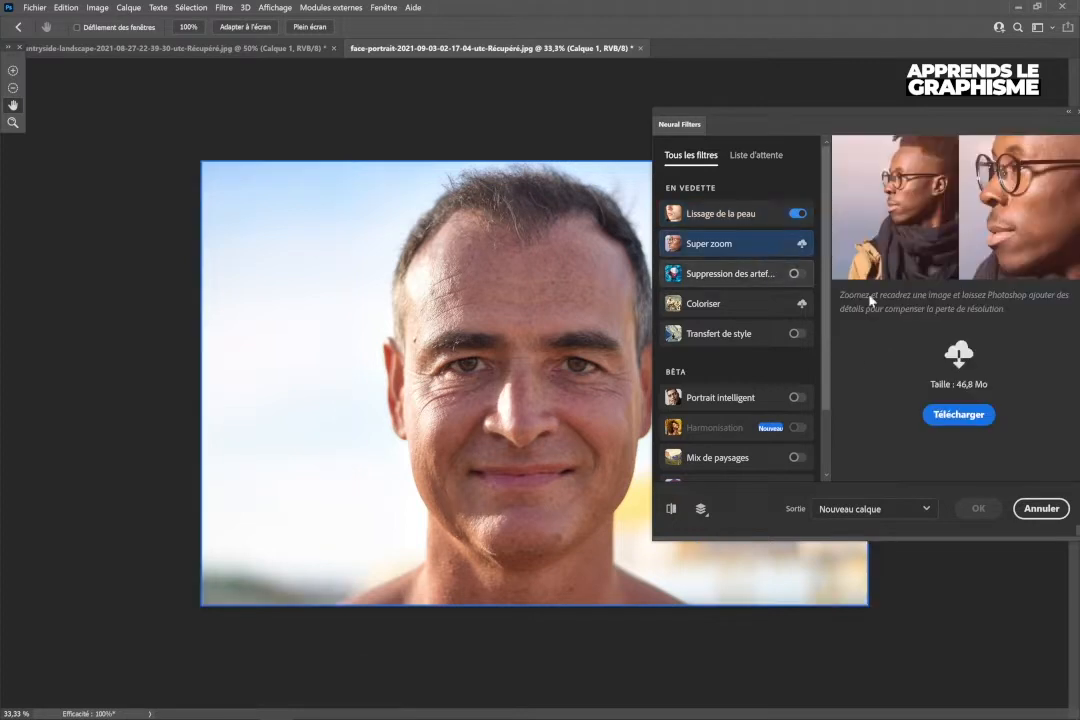
pyautogui.click(738, 213)
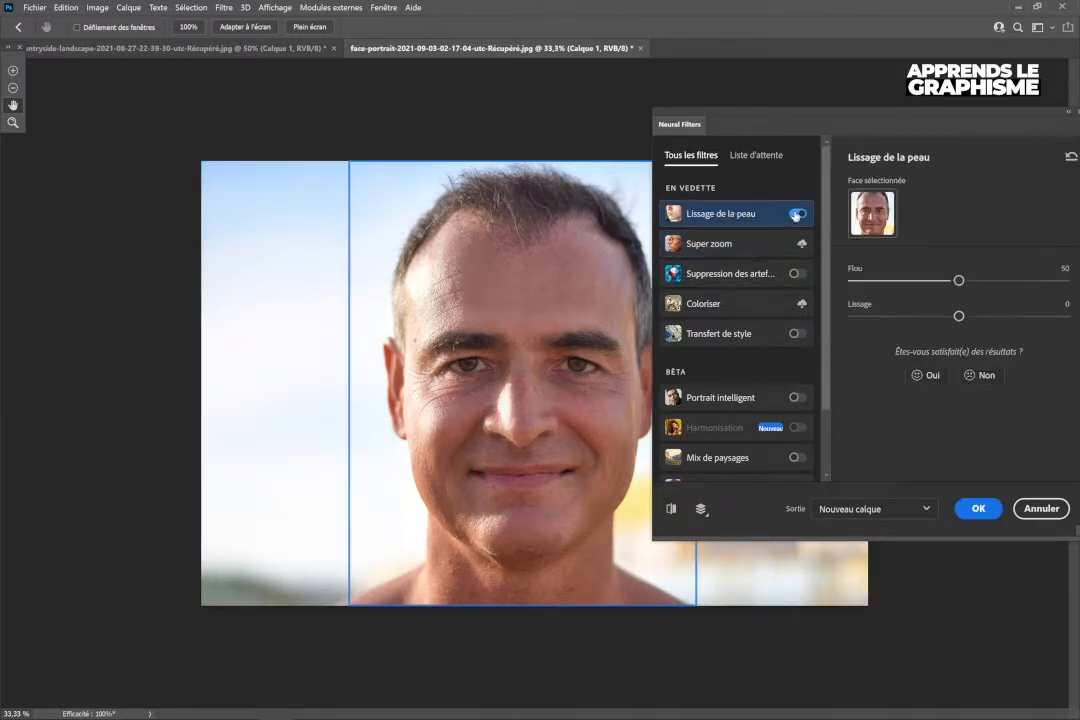
# Set the skin smoothing to Flou 82 and Lissage +14, comparing the portrait with its original.
pyautogui.click(998, 280)
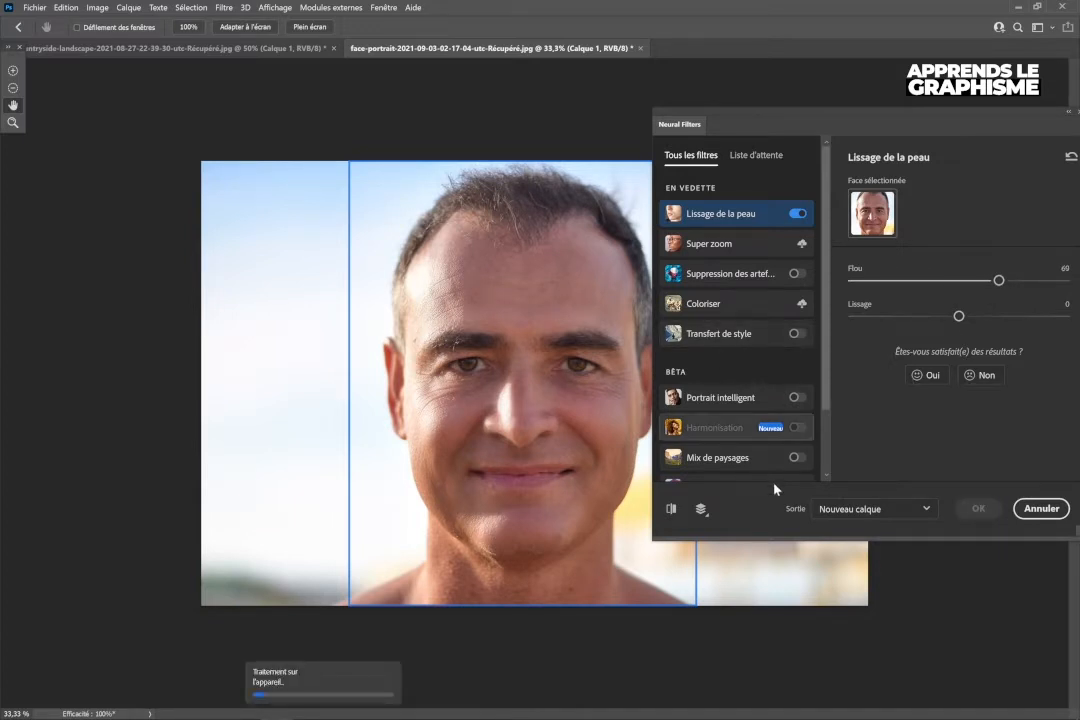
pyautogui.click(1018, 280)
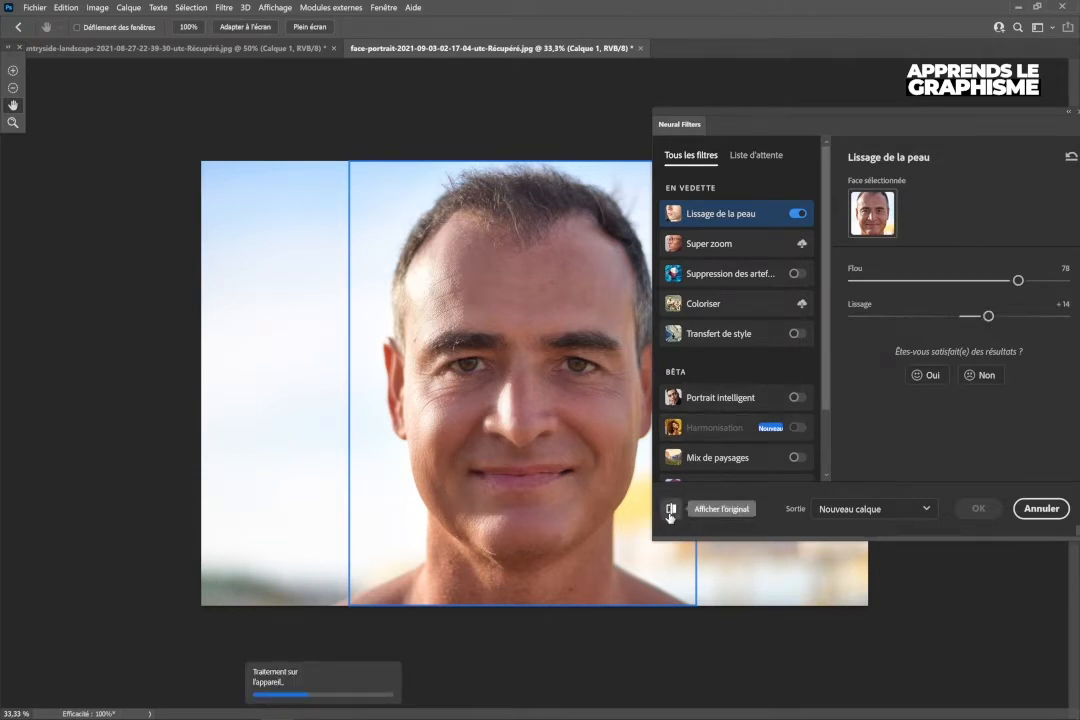
pyautogui.click(670, 510)
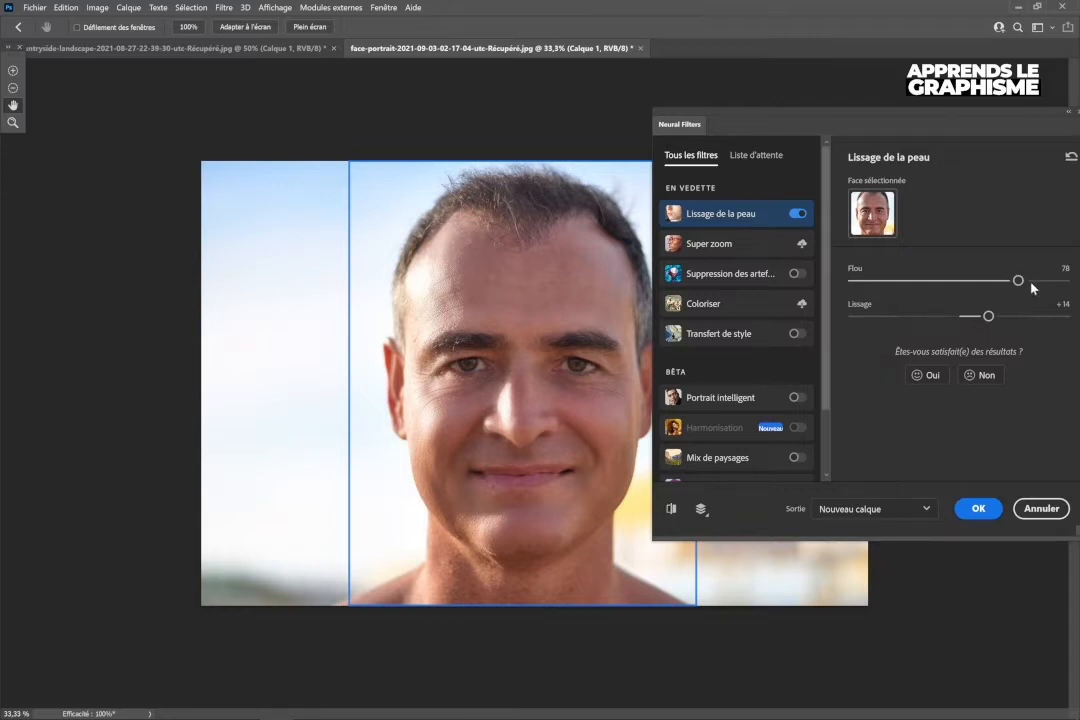
pyautogui.moveTo(1018, 280); pyautogui.dragTo(1026, 280)
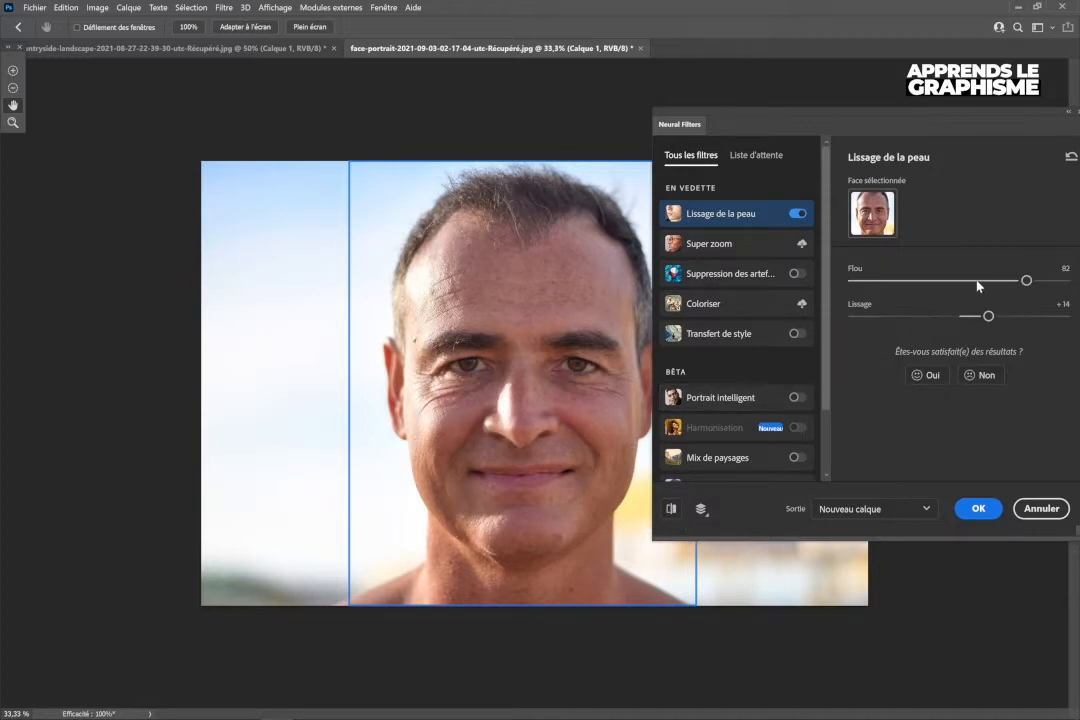
# Enable Portrait intelligent on the face and set Bonheur to +22 and Âge du visage to +17.
pyautogui.click(797, 397)
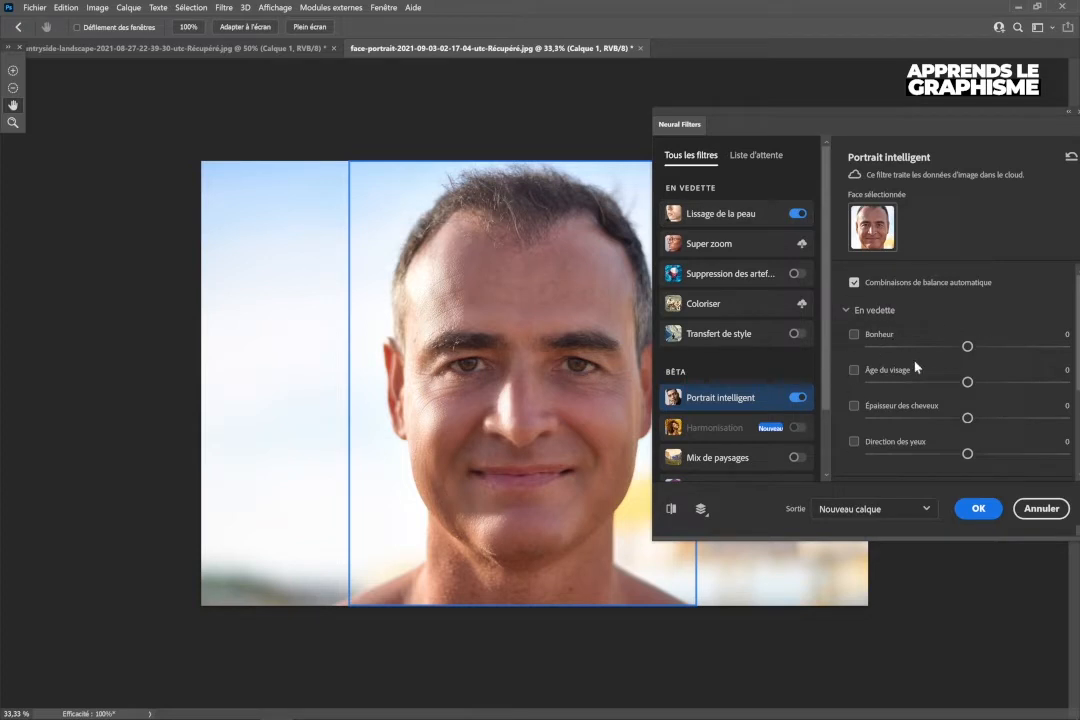
pyautogui.click(1013, 350)
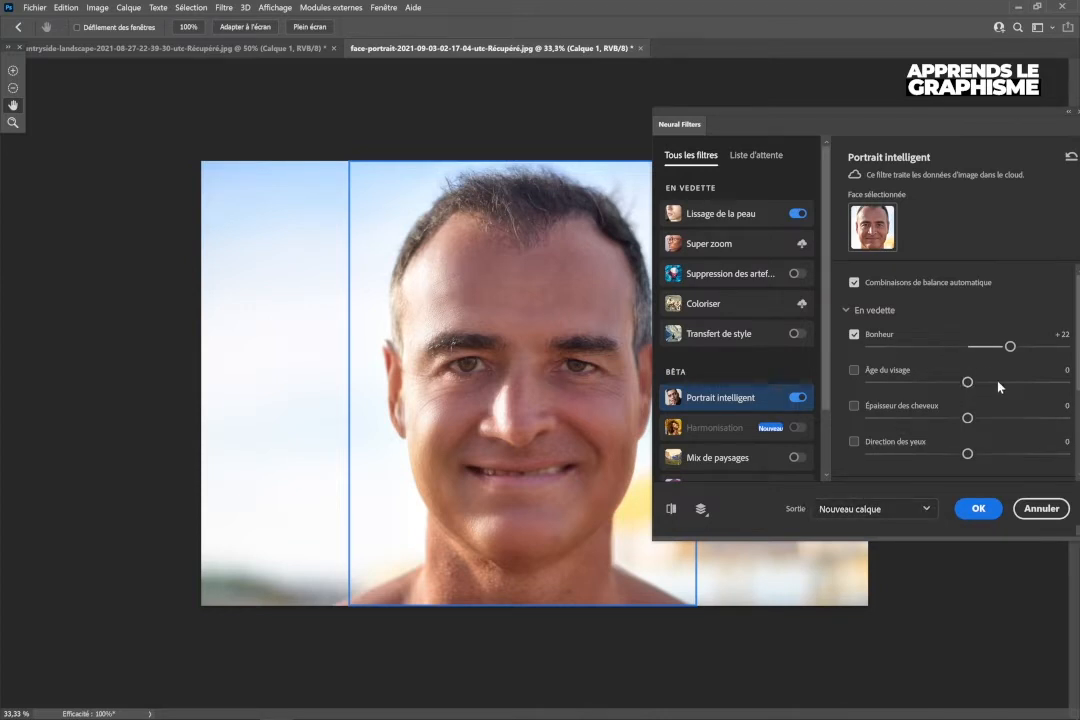
pyautogui.moveTo(967, 382); pyautogui.dragTo(1000, 382)
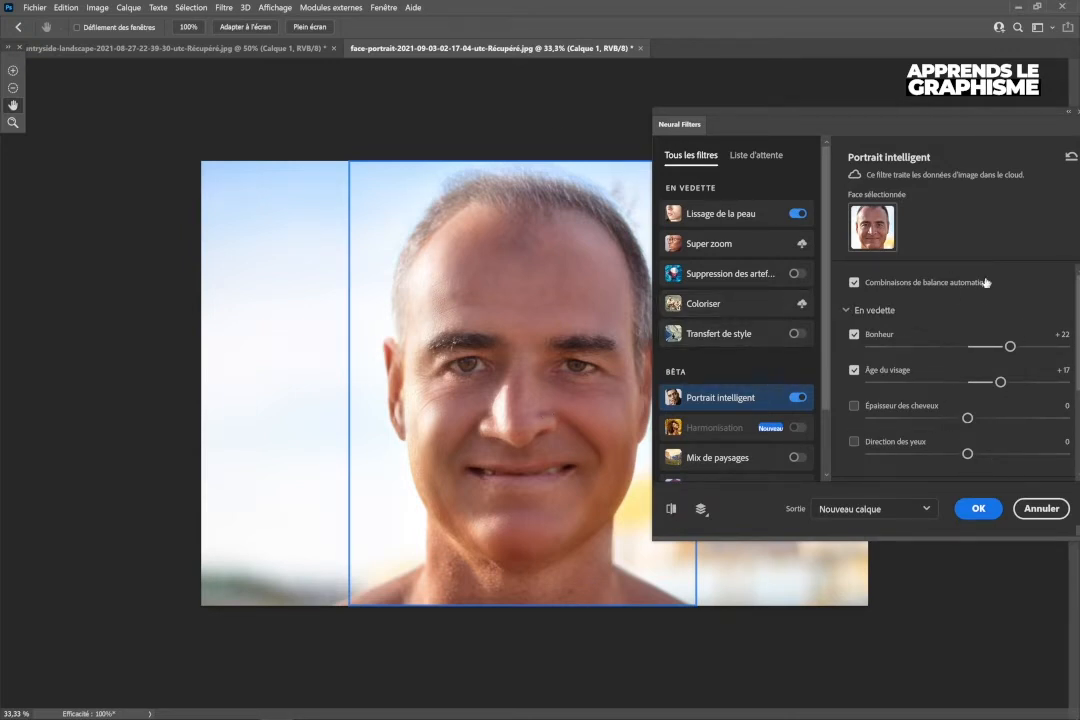
# Examine the Expressions, Général and Paramètres settings of Portrait intelligent, and cancel the Neural Filters.
pyautogui.scroll(-3, 987, 420)
pyautogui.scroll(3, 975, 390)
pyautogui.scroll(-1, 958, 443)
pyautogui.scroll(-1, 923, 426)
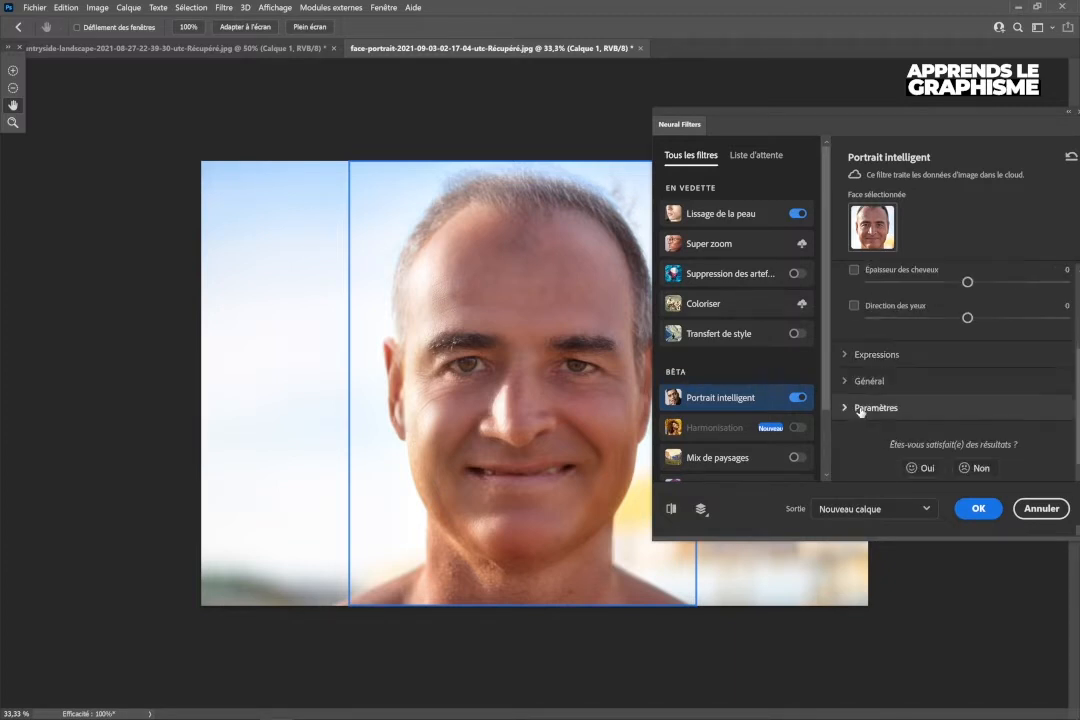
pyautogui.click(846, 352)
pyautogui.scroll(-1, 970, 398)
pyautogui.scroll(1, 920, 322)
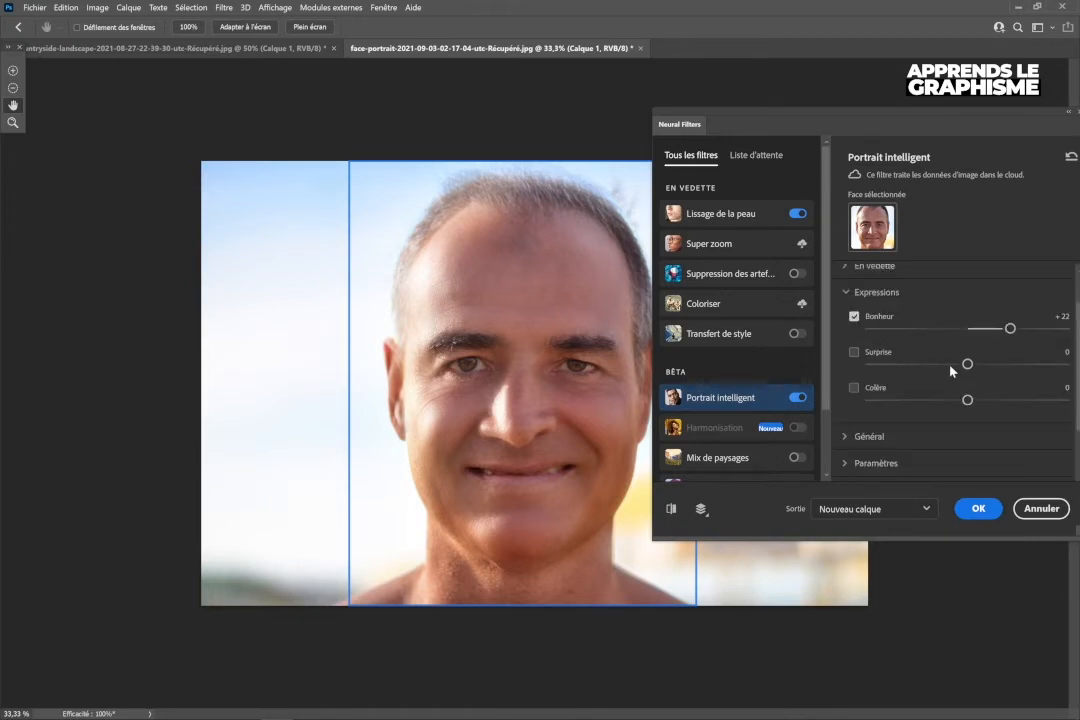
pyautogui.scroll(-1, 930, 370)
pyautogui.click(840, 368)
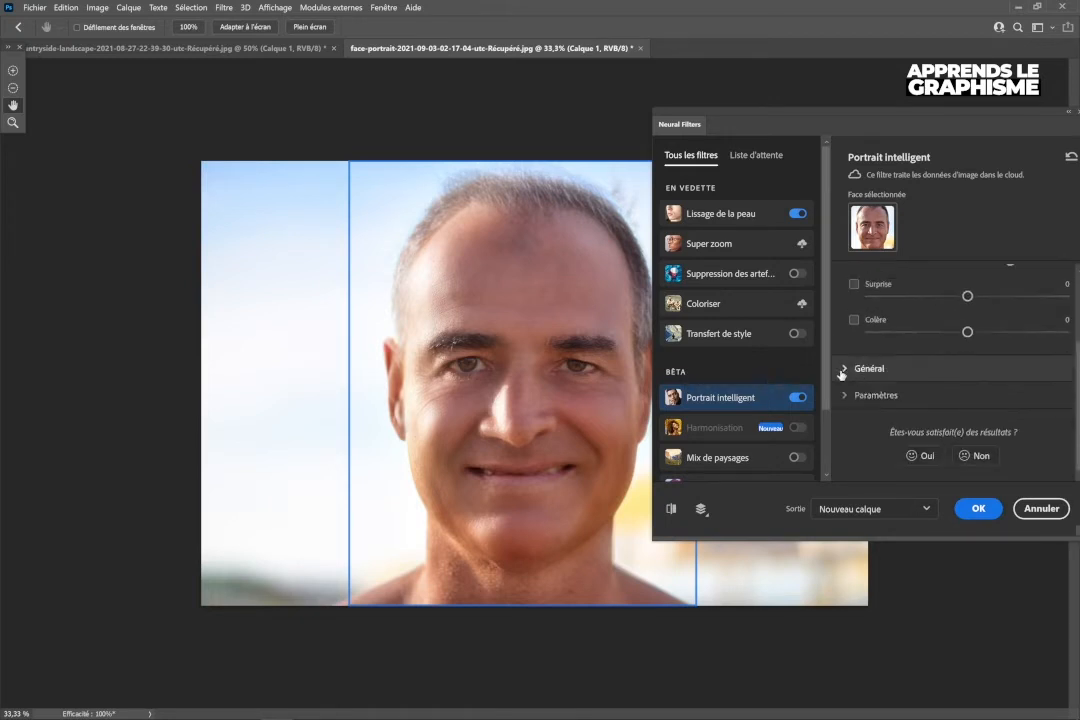
pyautogui.scroll(-2, 940, 398)
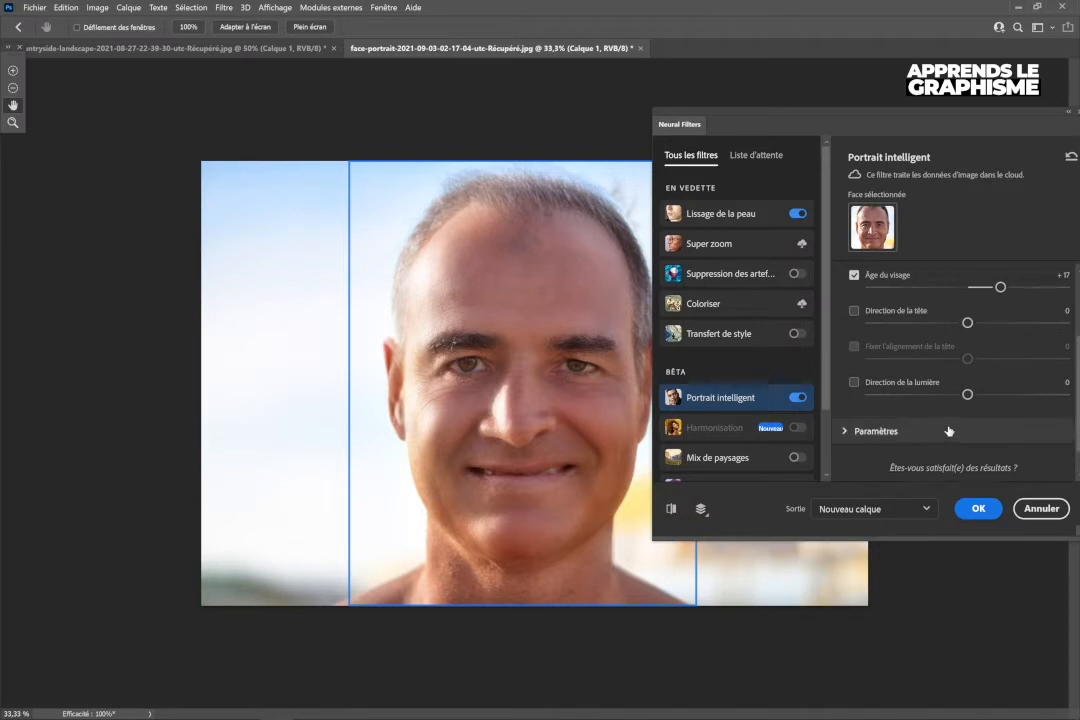
pyautogui.click(846, 436)
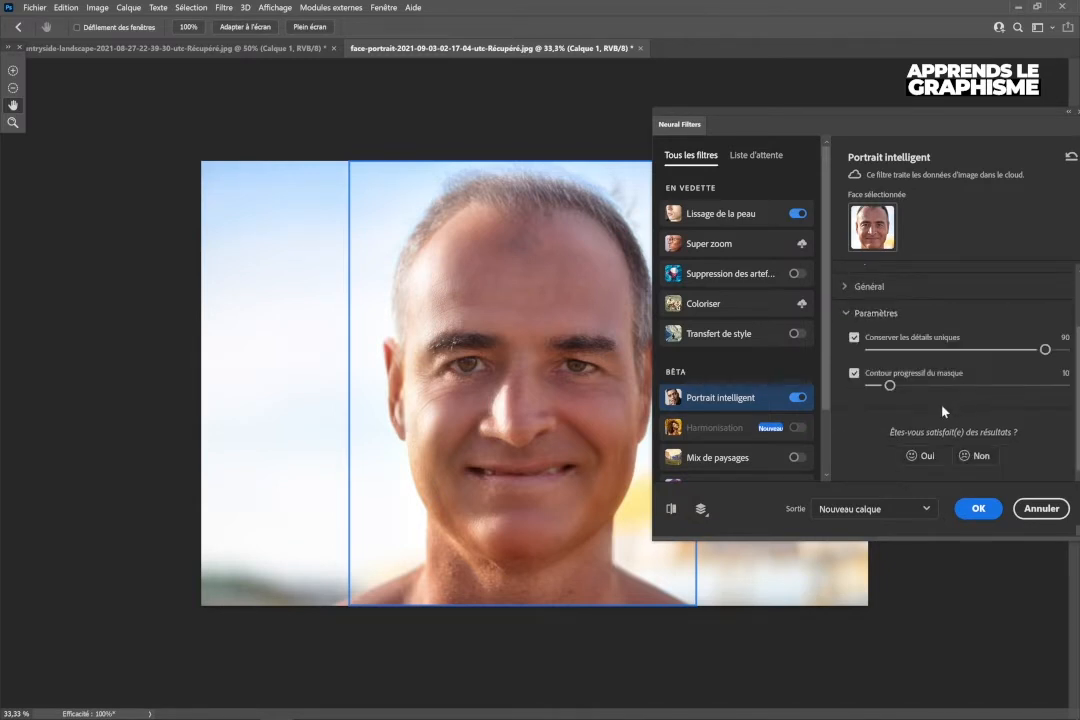
pyautogui.click(846, 313)
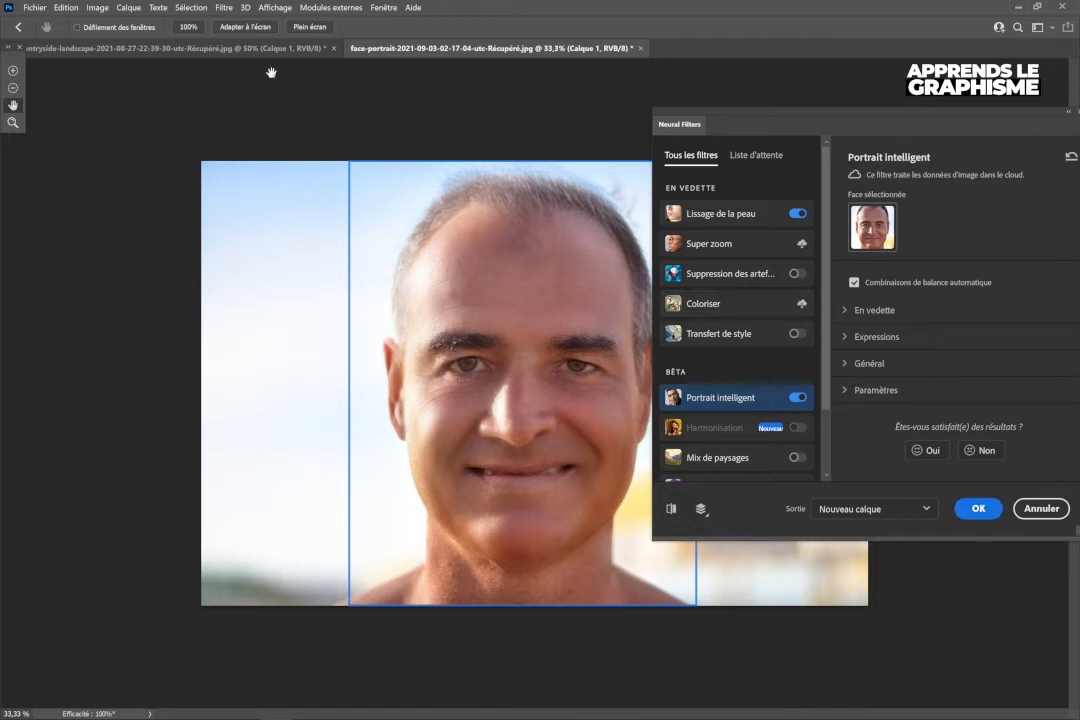
pyautogui.click(1049, 501)
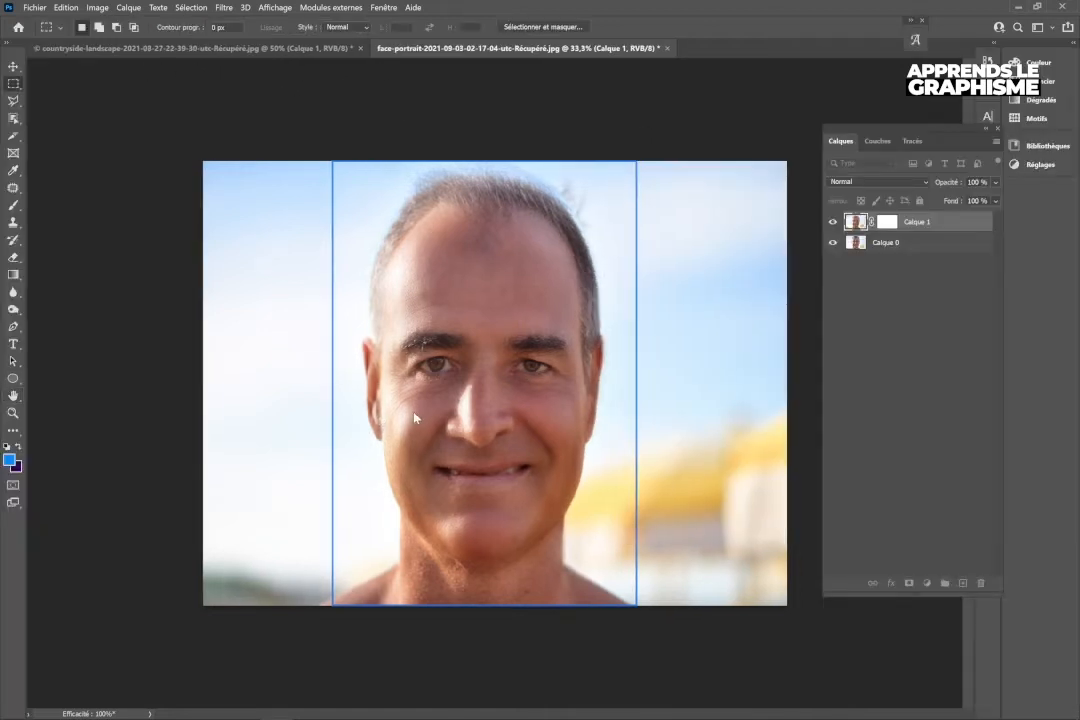
# In the countryside landscape image, delete the layer Calque 1 and open Neural Filters on the remaining background.
pyautogui.click(250, 47)
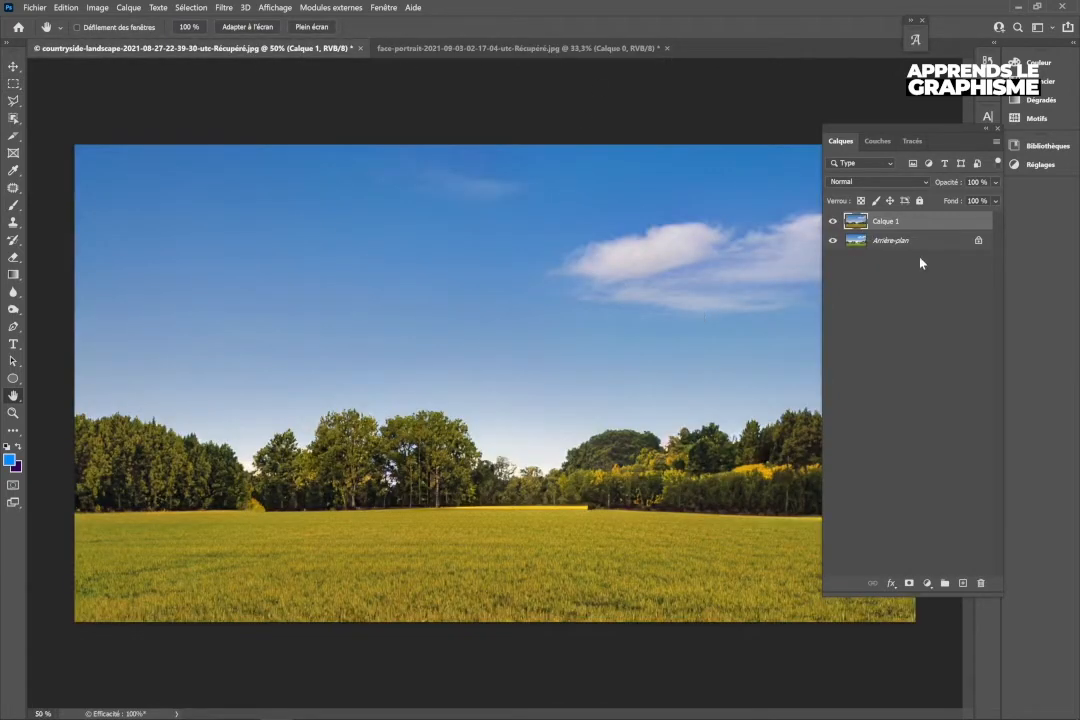
pyautogui.press('Delete')
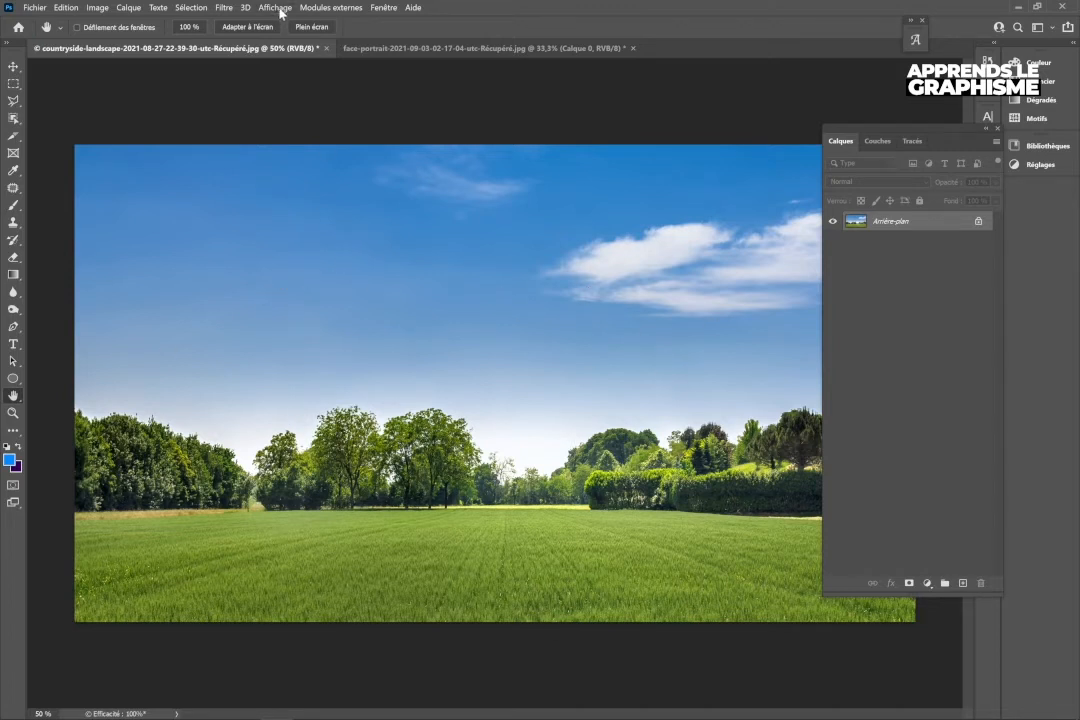
pyautogui.click(224, 7)
pyautogui.click(238, 46)
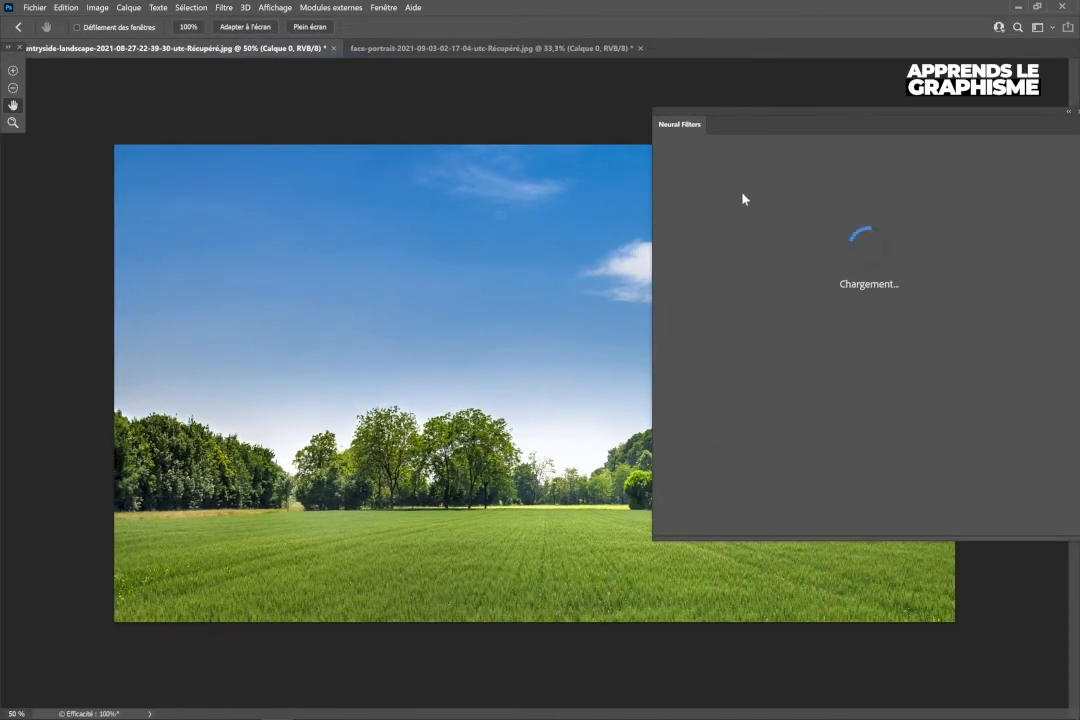
# Enable Mix de paysages and use the snowy mountain preset at Intensité 100 on the countryside image.
pyautogui.scroll(-2, 770, 380)
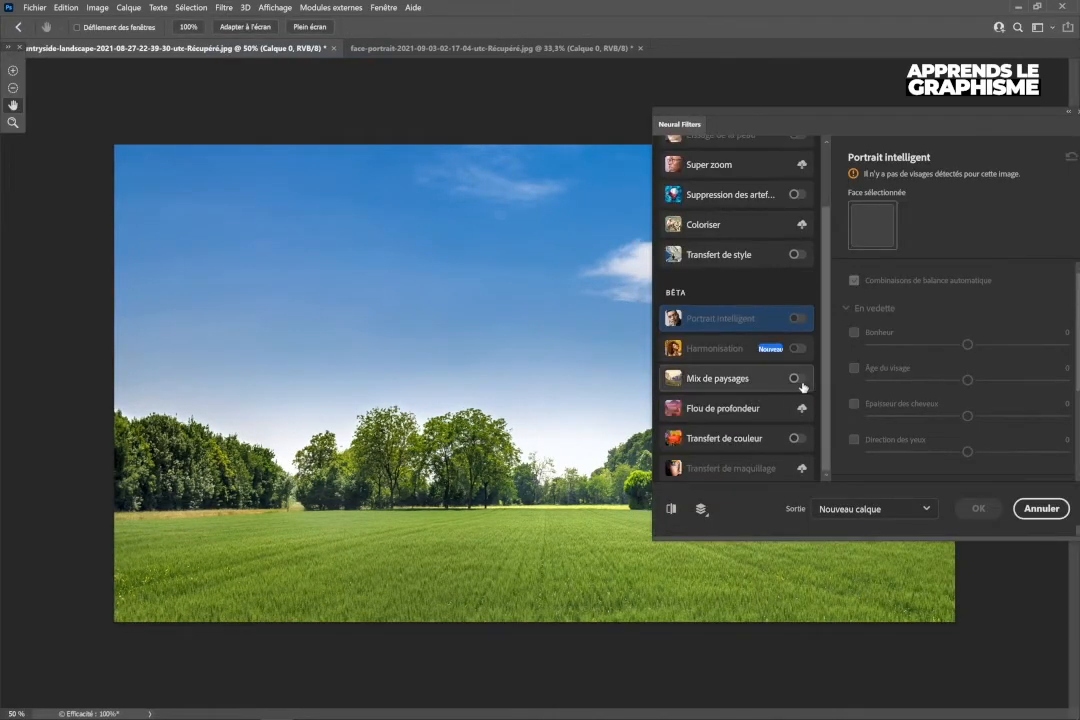
pyautogui.click(794, 378)
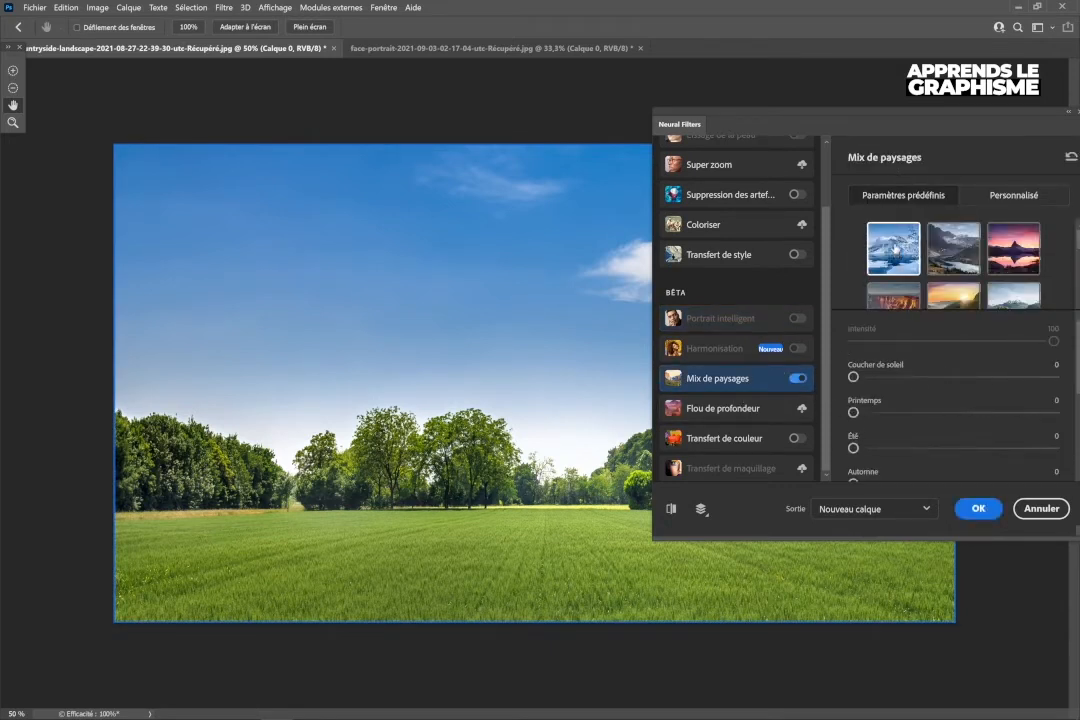
pyautogui.scroll(-2, 928, 236)
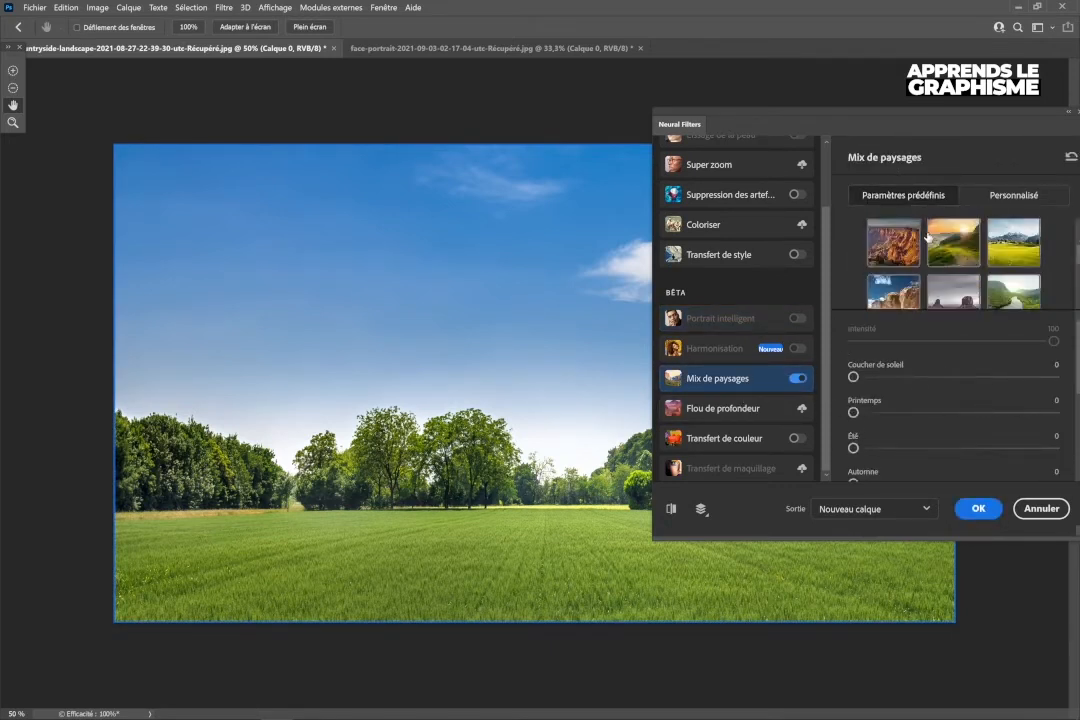
pyautogui.scroll(3, 928, 236)
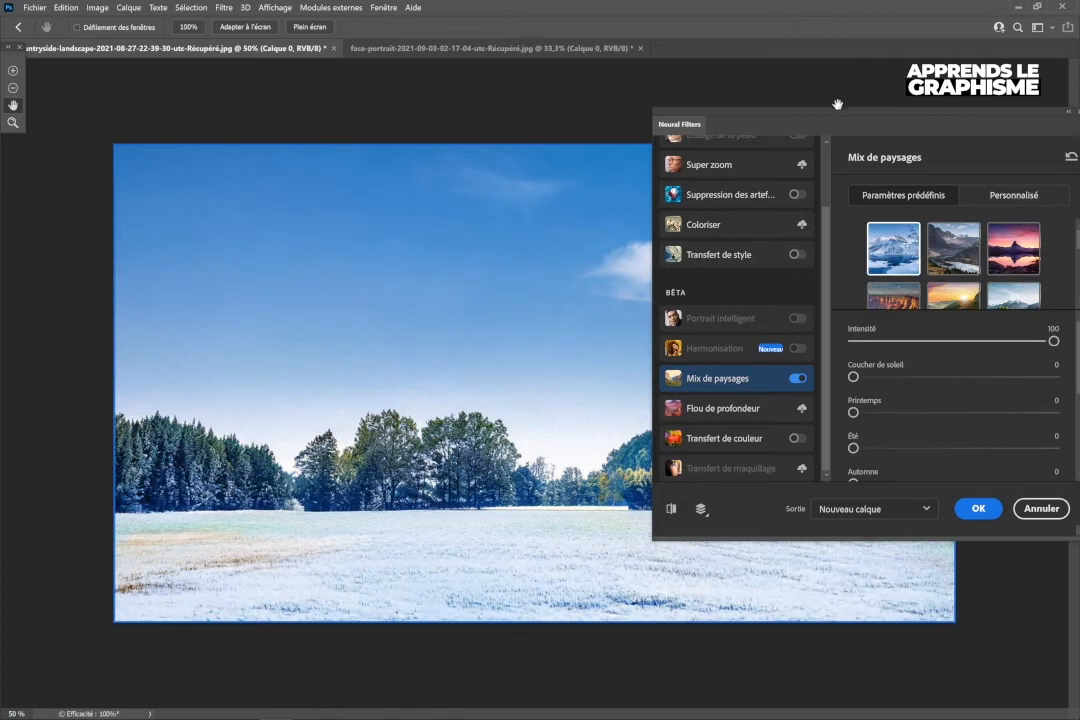
# View the whole snowy landscape unobstructed and compare it repeatedly with the original green field.
pyautogui.moveTo(808, 117); pyautogui.dragTo(853, 564)
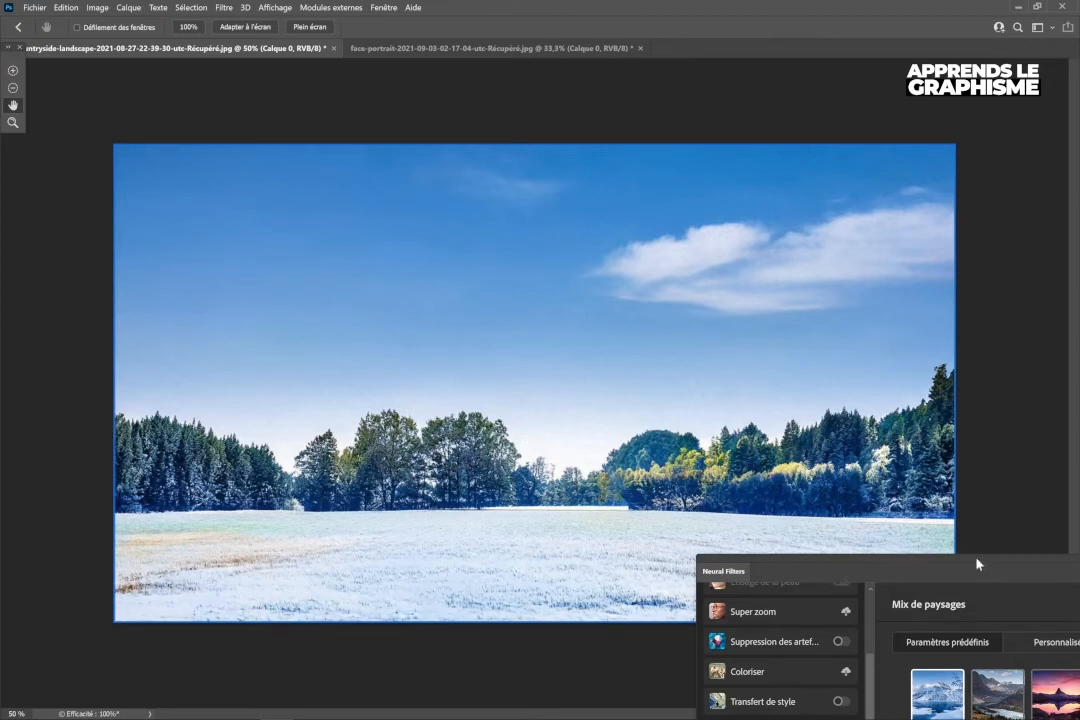
pyautogui.moveTo(977, 565); pyautogui.dragTo(1000, 164)
pyautogui.click(739, 555)
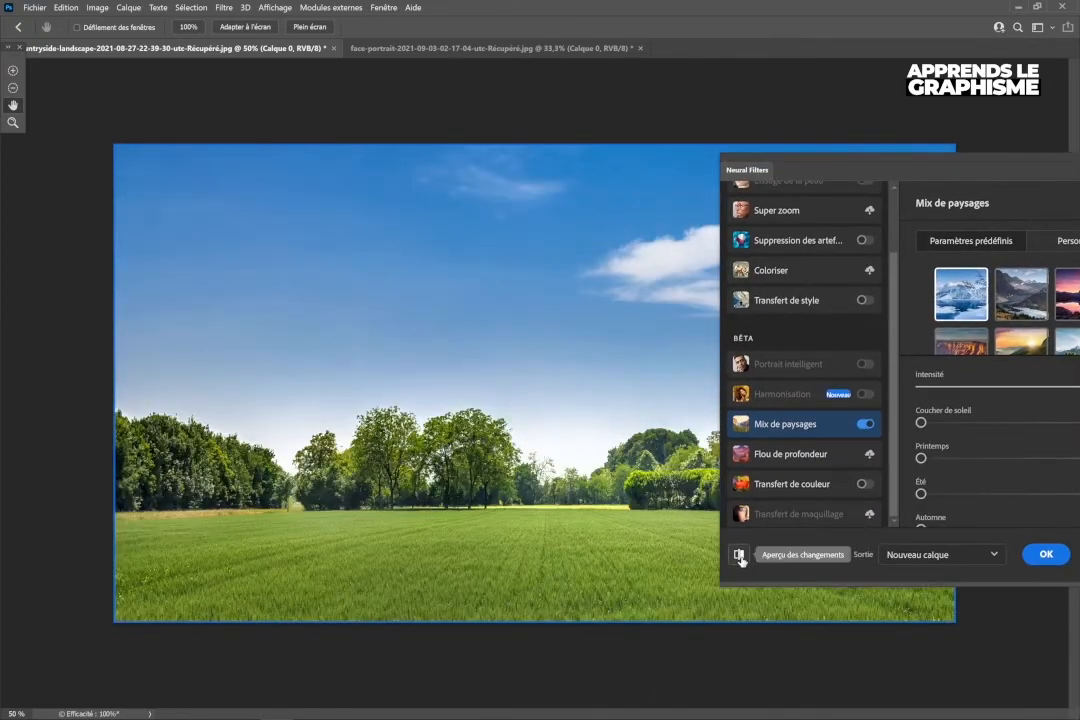
pyautogui.click(739, 556)
pyautogui.click(739, 556)
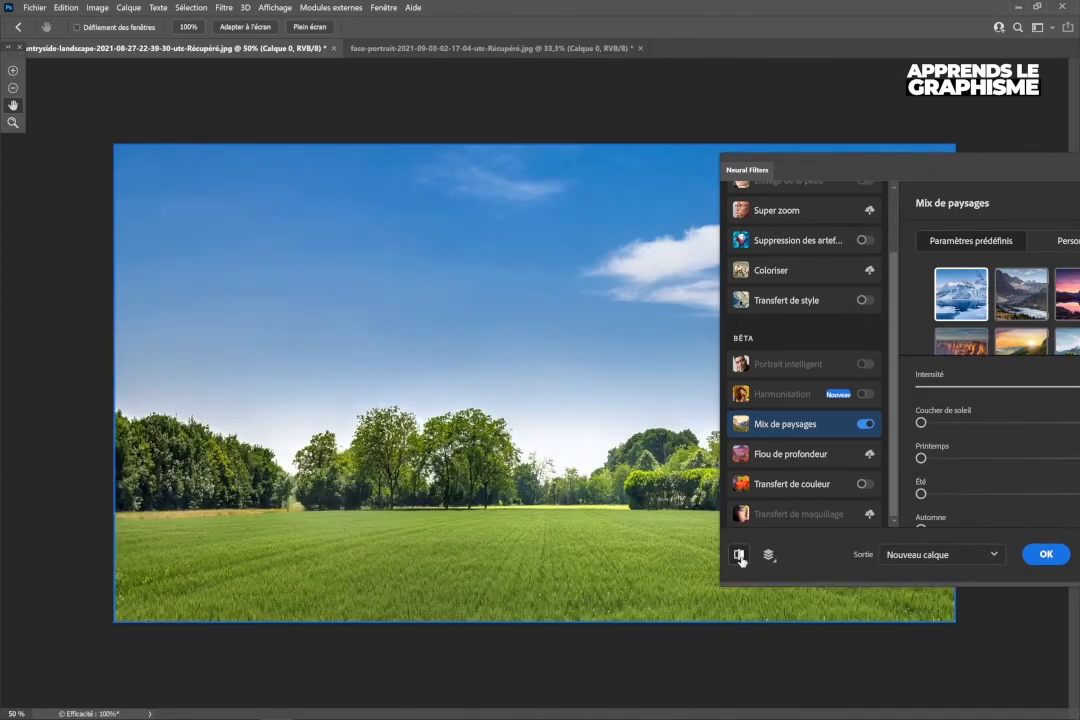
pyautogui.click(739, 556)
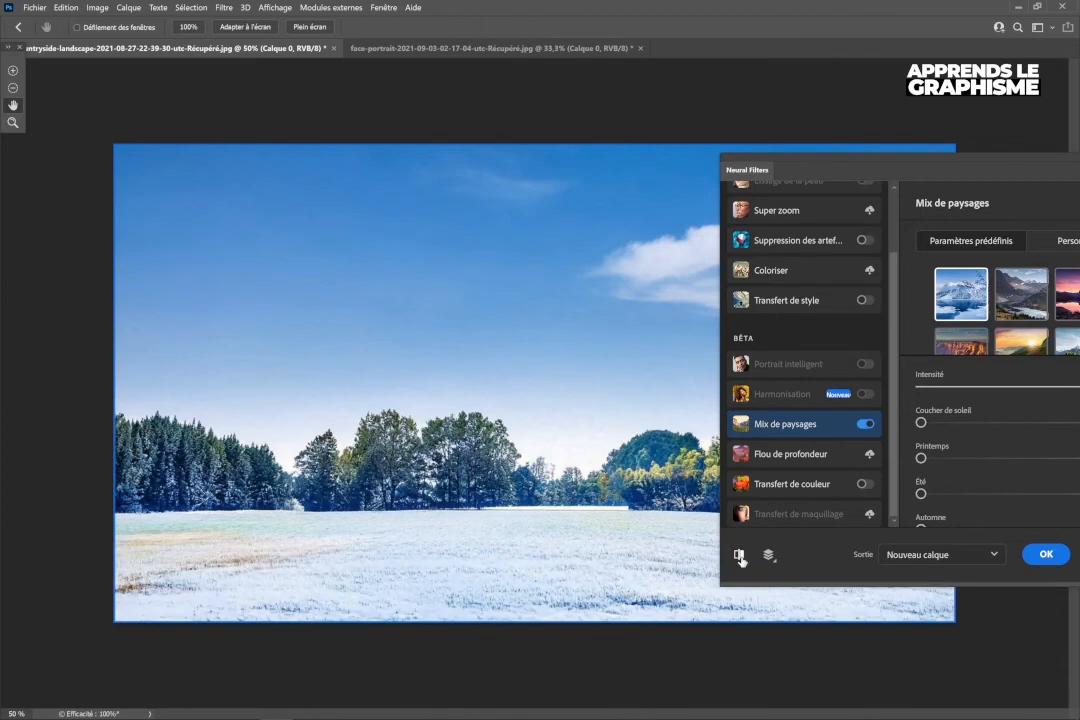
pyautogui.moveTo(978, 168); pyautogui.dragTo(921, 162)
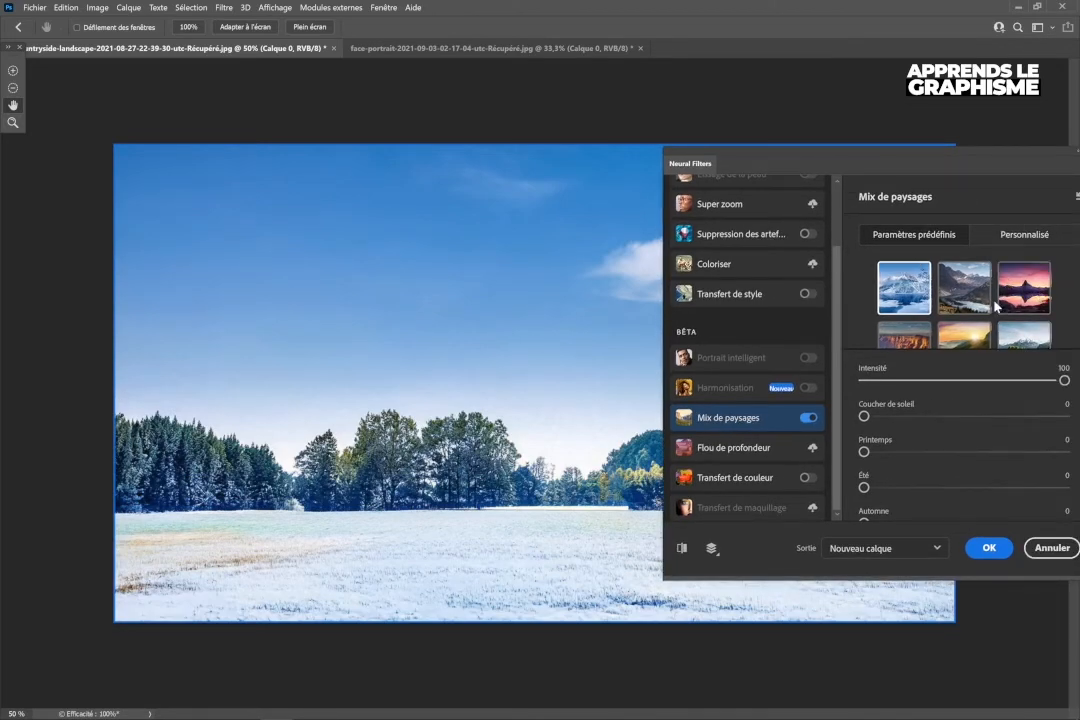
# Look through the Mix de paysages presets and choose the pink sunset with the mountain reflected in water.
pyautogui.scroll(-3, 900, 290)
pyautogui.scroll(3, 906, 294)
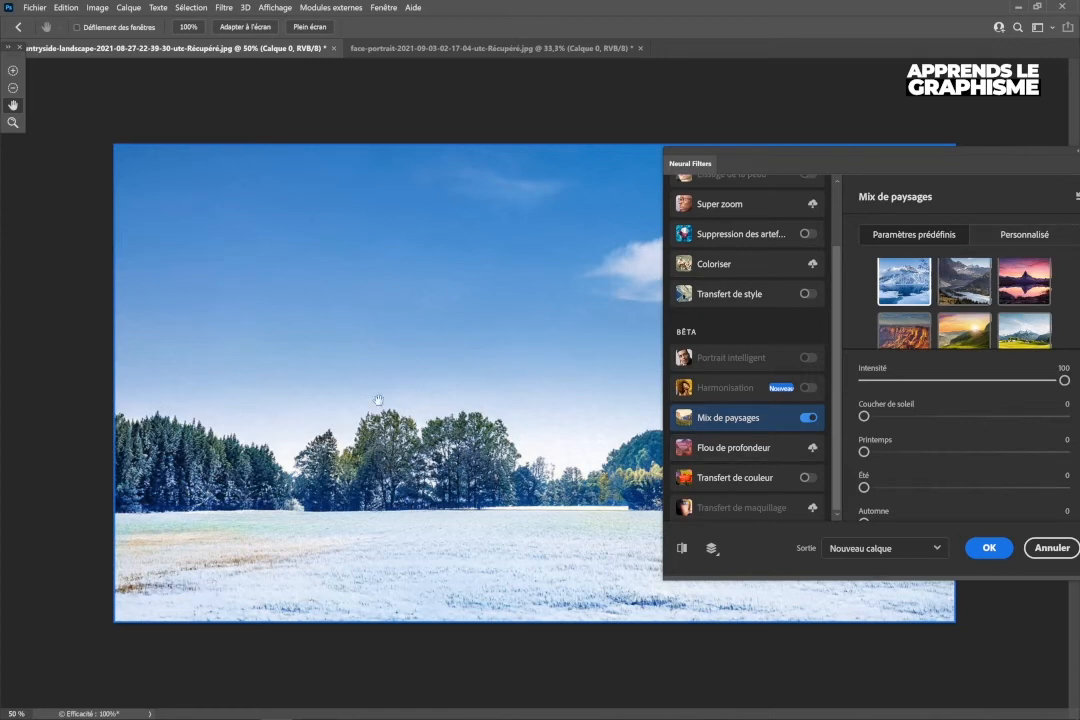
pyautogui.scroll(1, 1001, 285)
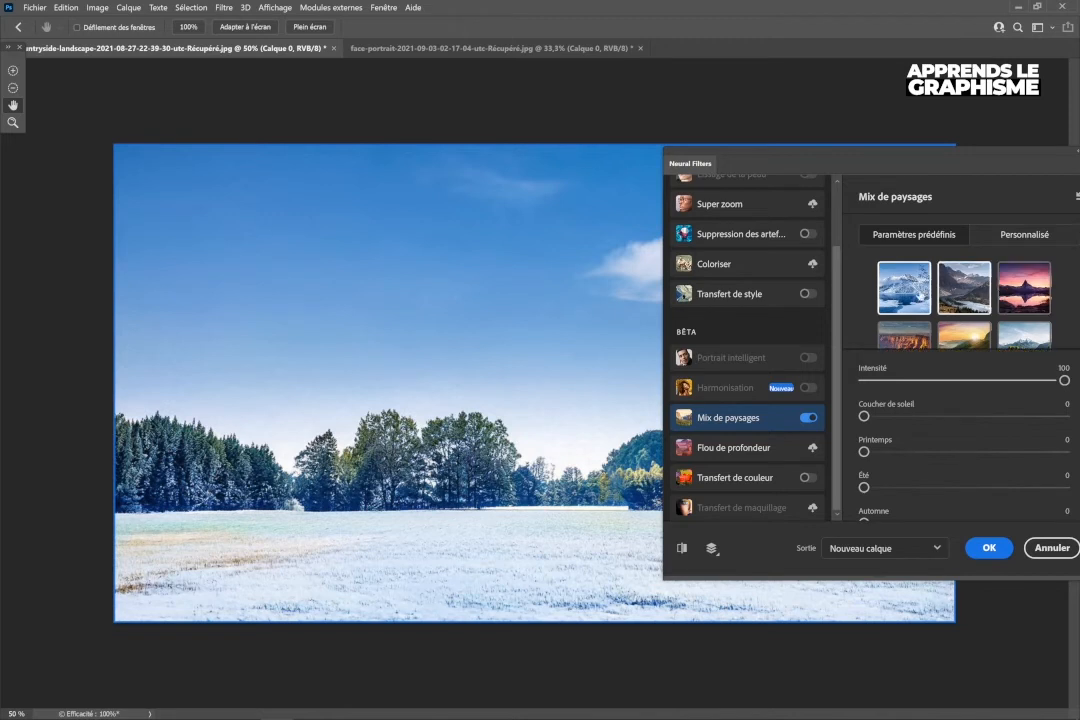
pyautogui.click(1016, 291)
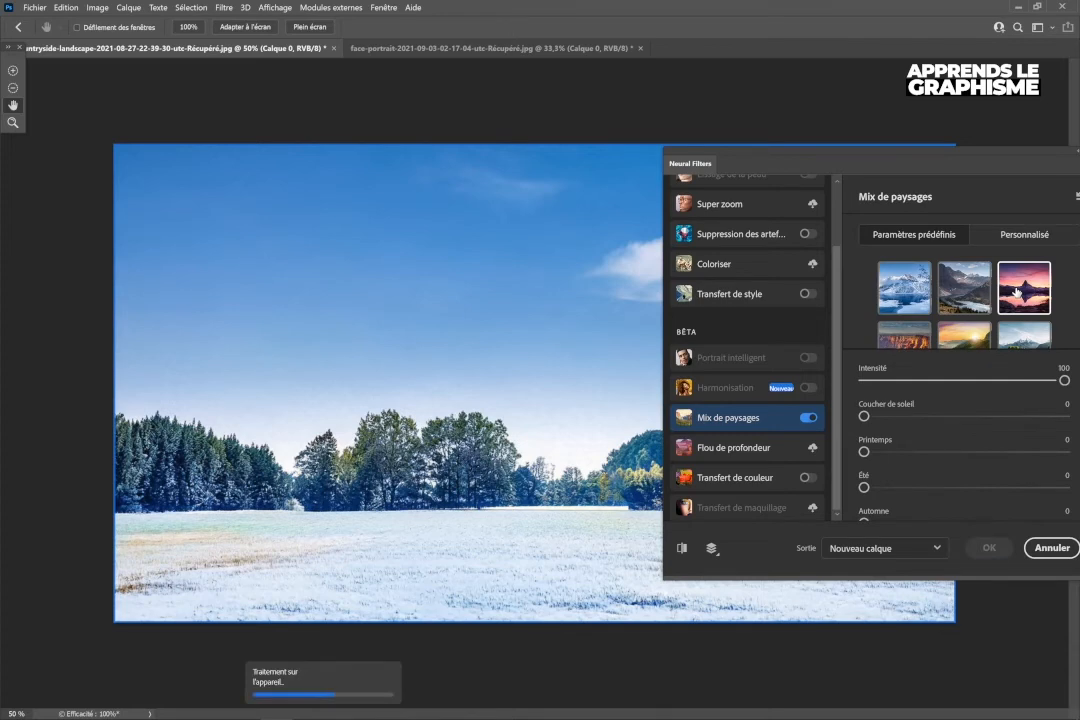
# Compare the sunset version of the landscape with the original, view the full image and look through the other presets.
pyautogui.moveTo(715, 163); pyautogui.dragTo(827, 225)
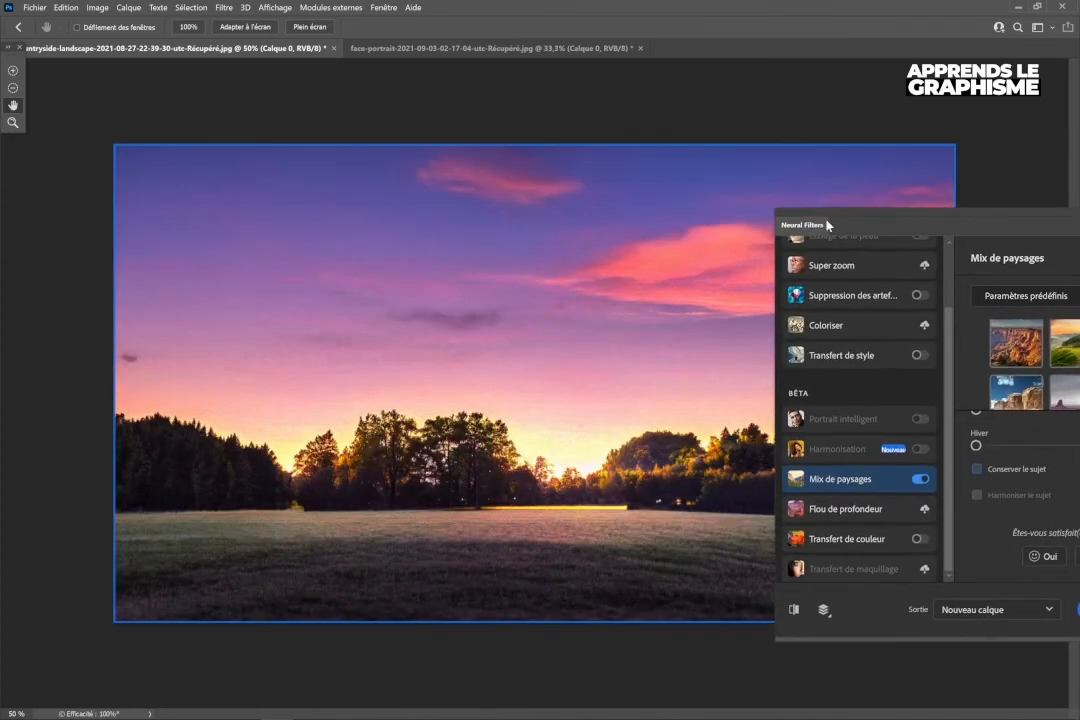
pyautogui.click(794, 610)
pyautogui.click(794, 610)
pyautogui.moveTo(973, 224); pyautogui.dragTo(745, 210)
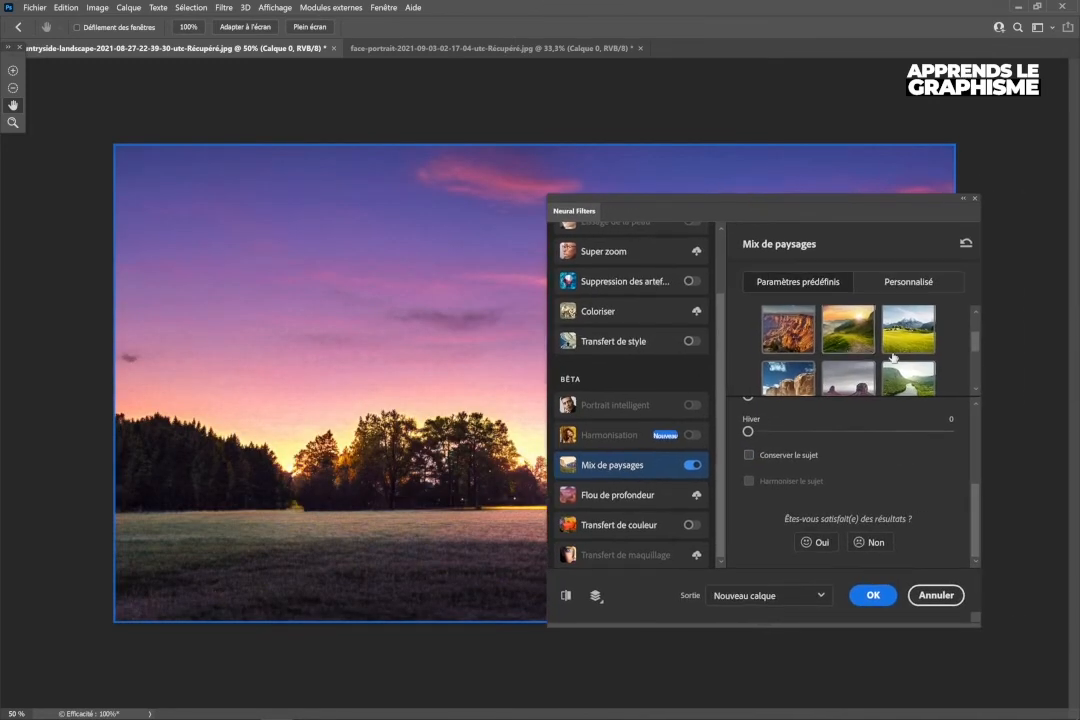
pyautogui.scroll(-1, 898, 325)
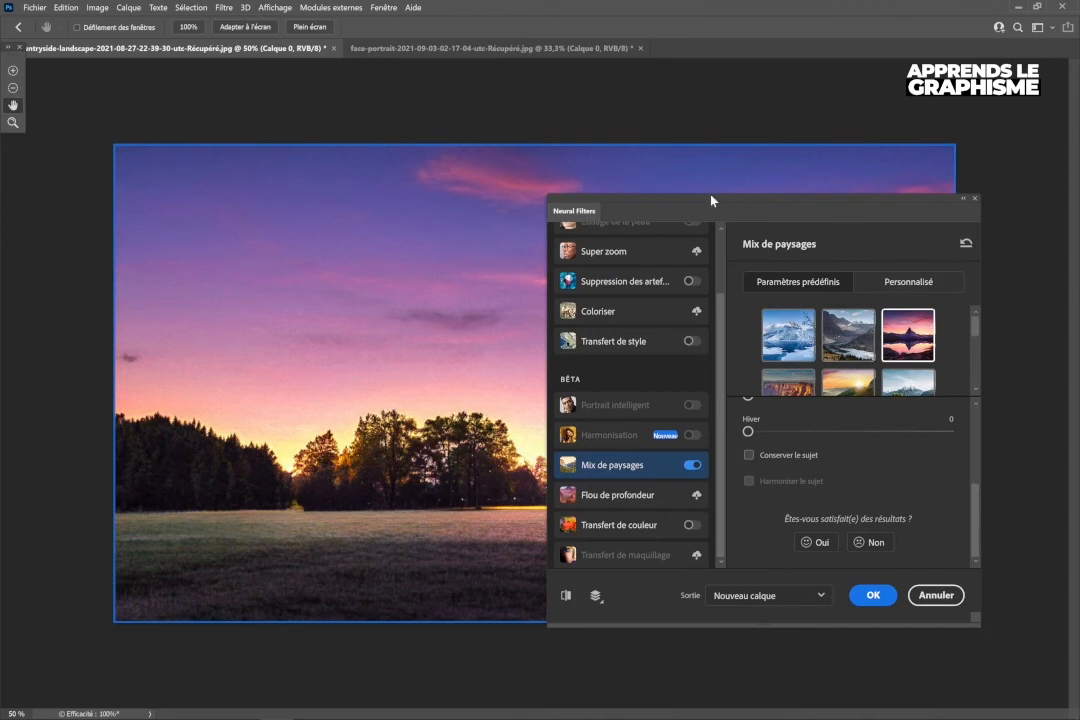
pyautogui.moveTo(711, 208); pyautogui.dragTo(1018, 393)
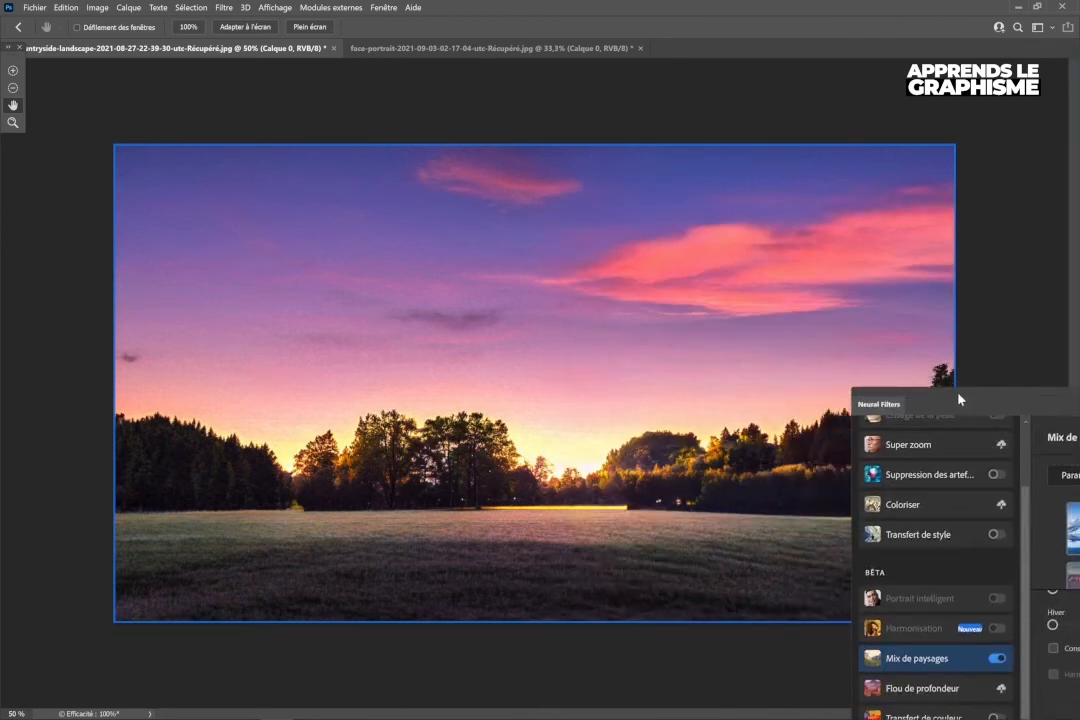
pyautogui.moveTo(957, 398); pyautogui.dragTo(814, 230)
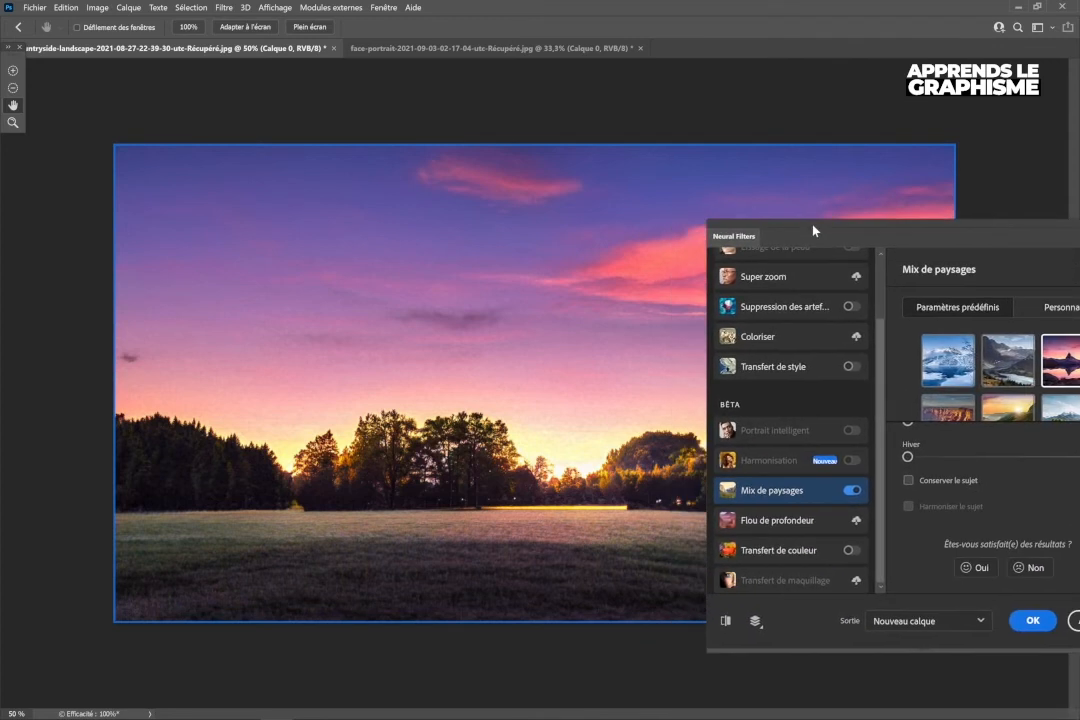
pyautogui.moveTo(740, 231)
pyautogui.mouseDown()
pyautogui.moveTo(947, 345)
pyautogui.moveTo(979, 410)
pyautogui.moveTo(972, 462)
pyautogui.moveTo(920, 384)
pyautogui.moveTo(759, 229)
pyautogui.moveTo(742, 226)
pyautogui.mouseUp()
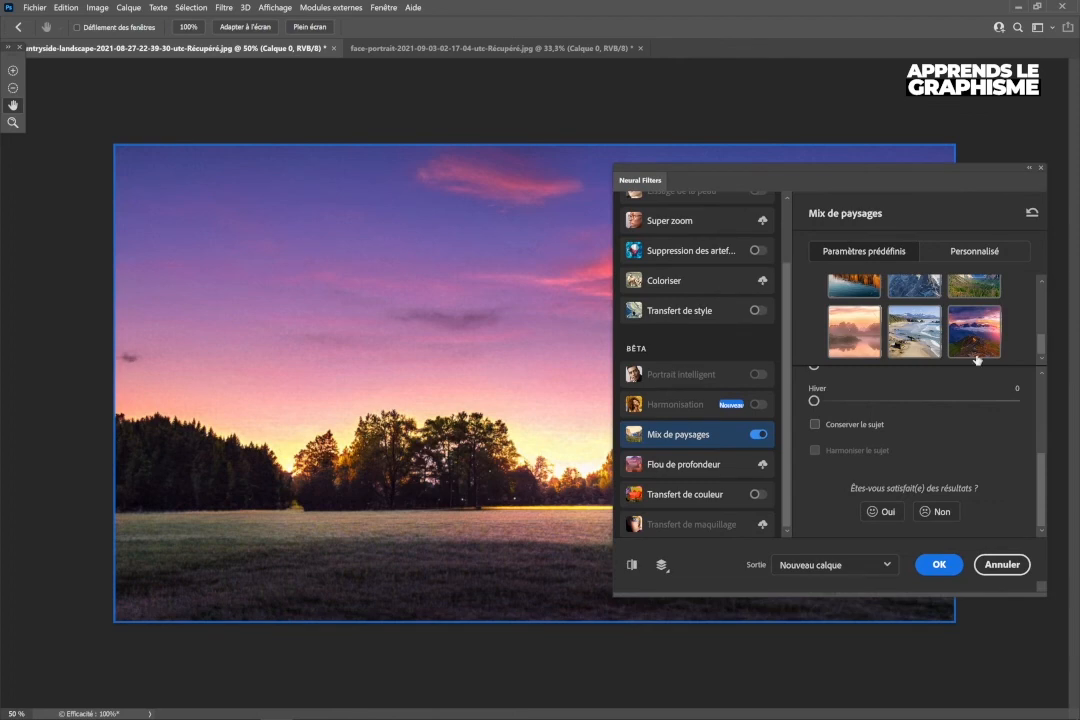
# Choose the green mountain valley preset in Mix de paysages and compare its result repeatedly with the original landscape.
pyautogui.scroll(3, 914, 333)
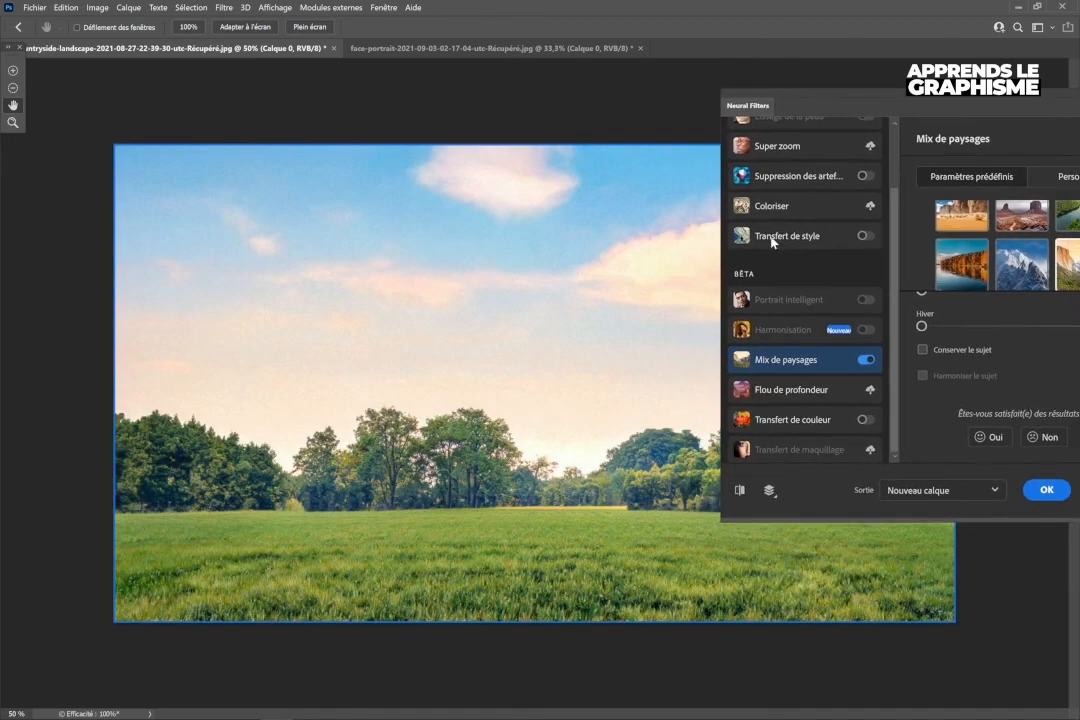
pyautogui.click(740, 492)
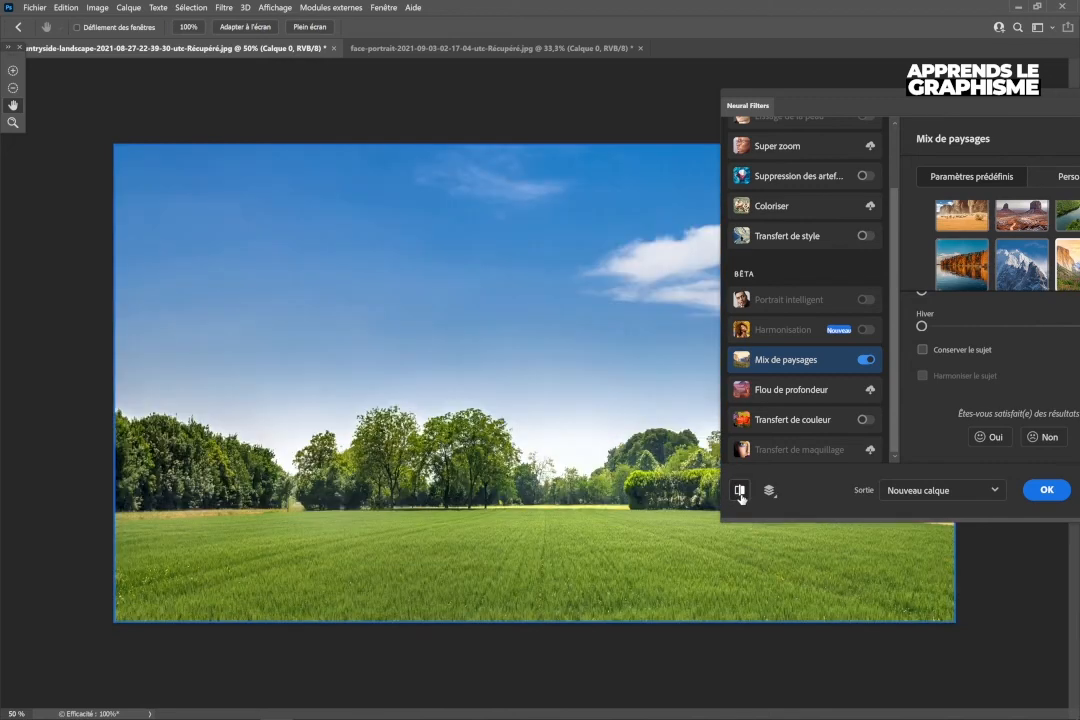
pyautogui.click(740, 492)
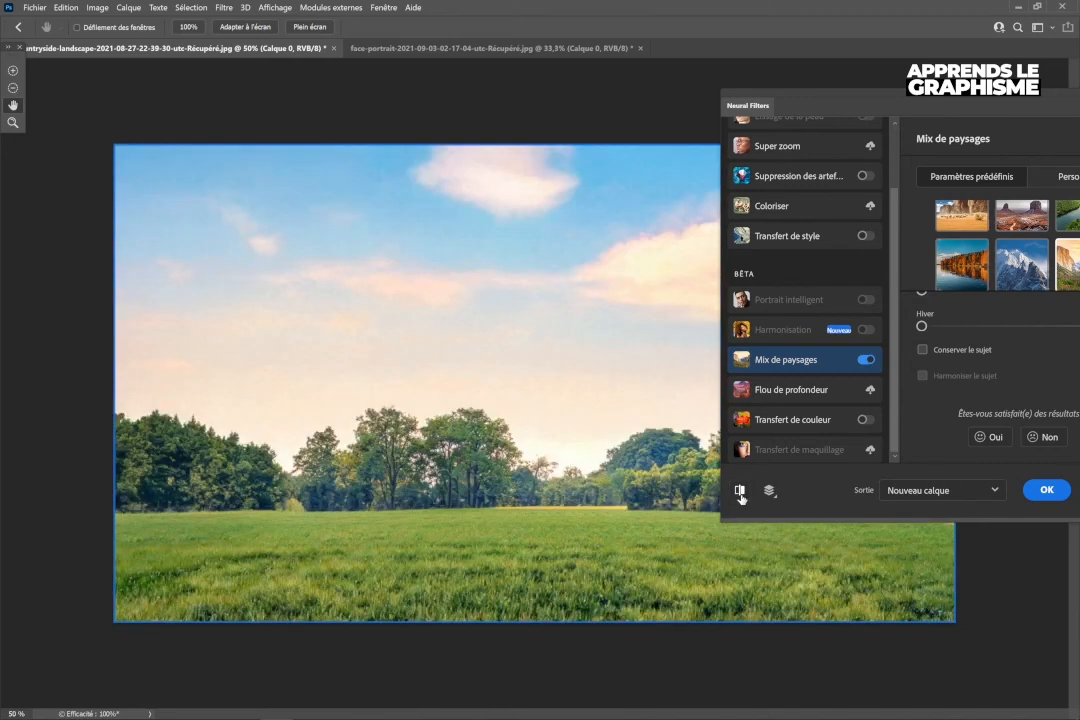
pyautogui.click(740, 493)
pyautogui.click(740, 493)
pyautogui.click(737, 493)
pyautogui.click(737, 493)
pyautogui.click(737, 493)
pyautogui.click(737, 493)
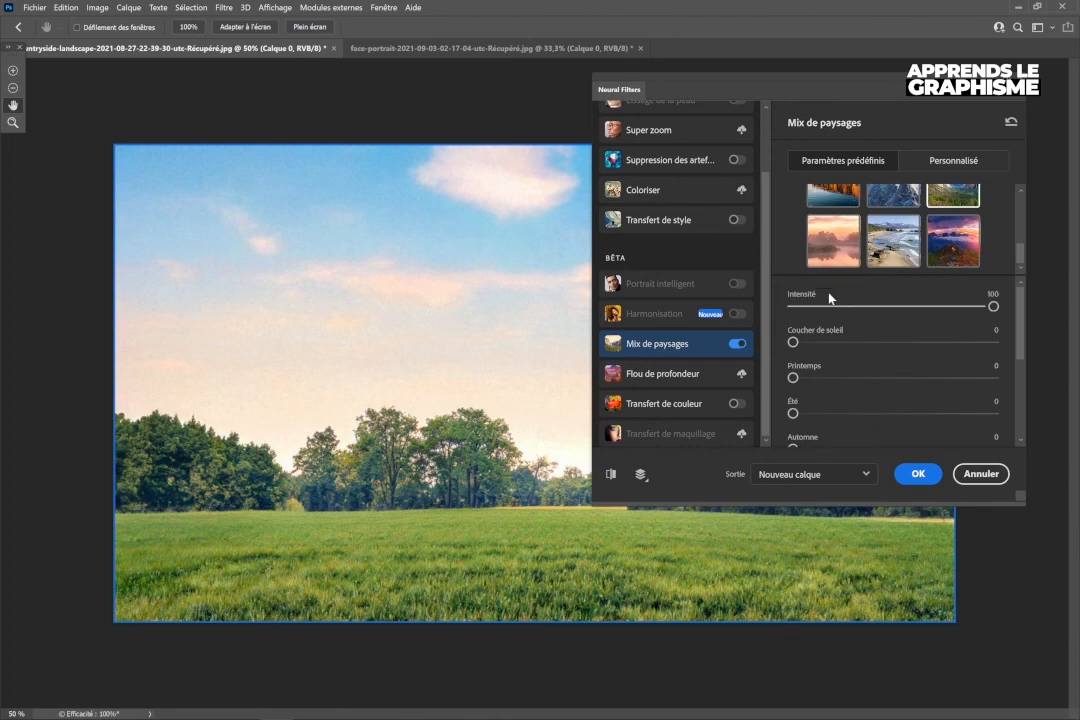
# Look through the Mix de paysages sliders, subject options, filter list and presets, and open the Personnalisé settings.
pyautogui.scroll(-5, 826, 316)
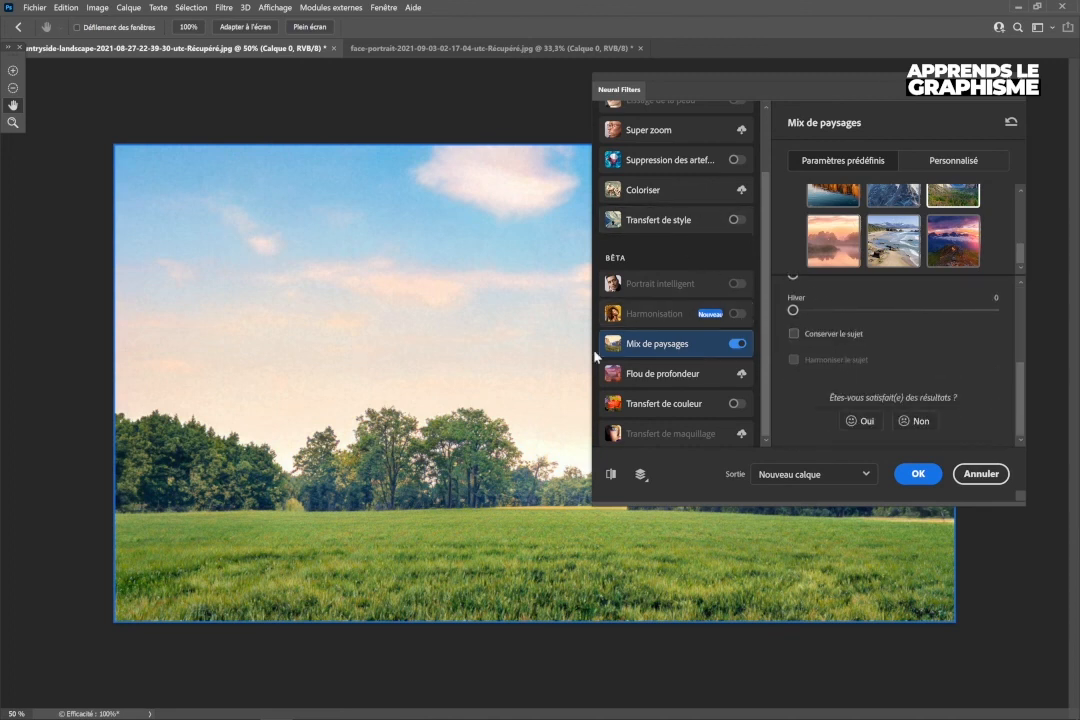
pyautogui.scroll(2, 666, 384)
pyautogui.scroll(-2, 612, 352)
pyautogui.scroll(2, 690, 345)
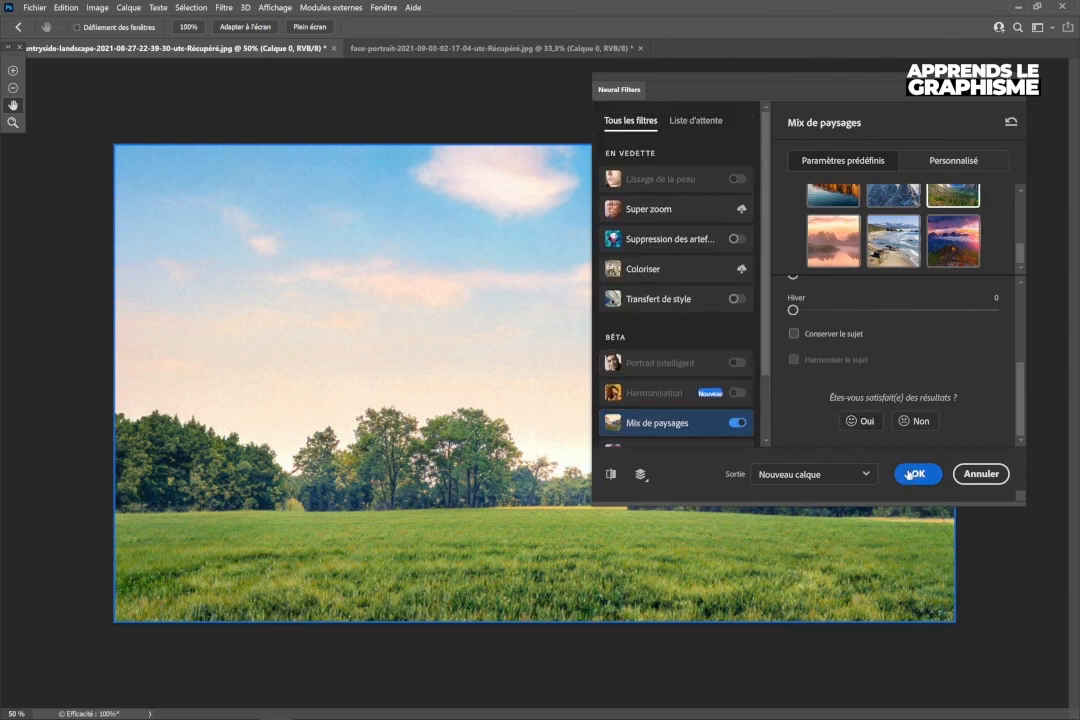
pyautogui.scroll(3, 893, 230)
pyautogui.scroll(4, 900, 318)
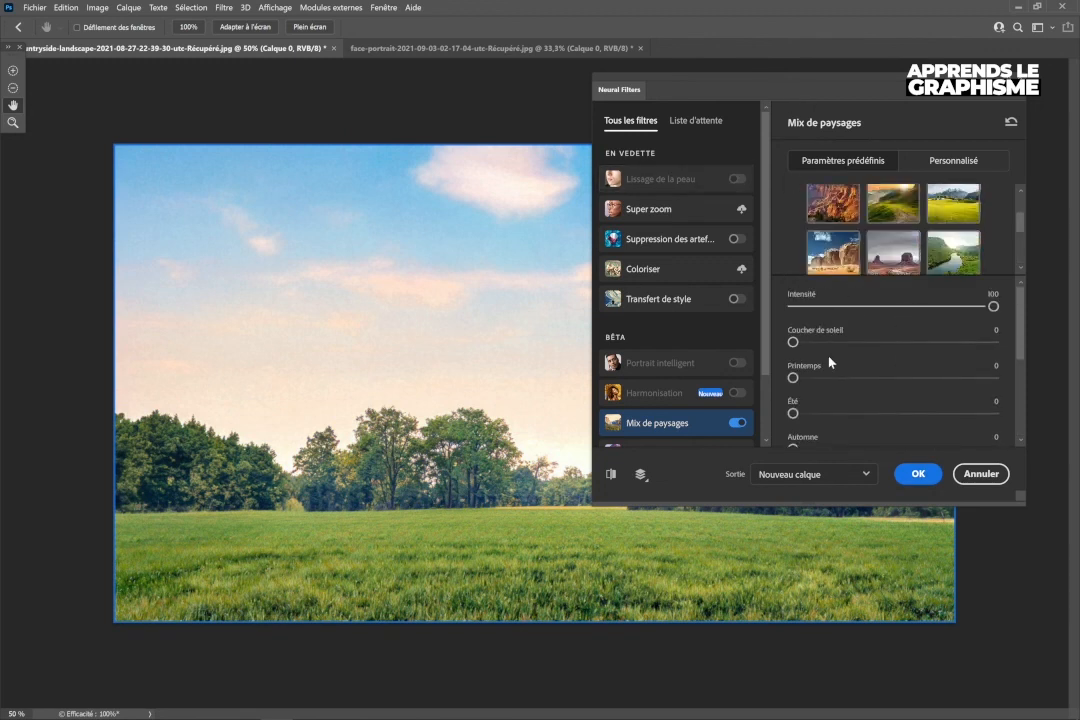
pyautogui.click(952, 161)
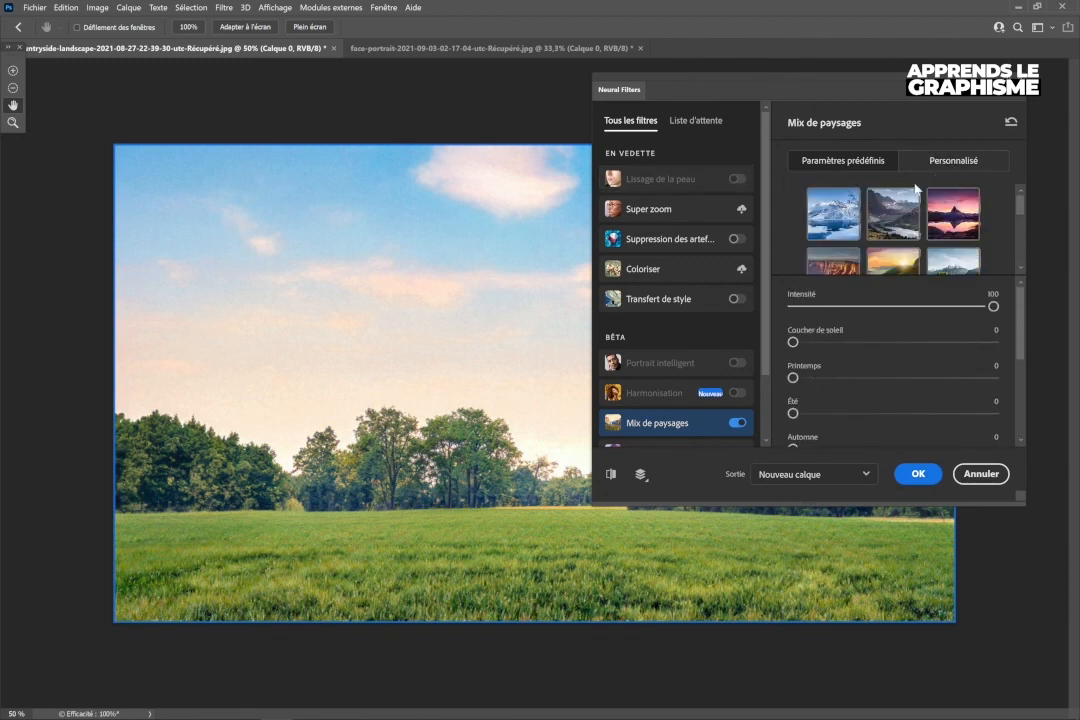